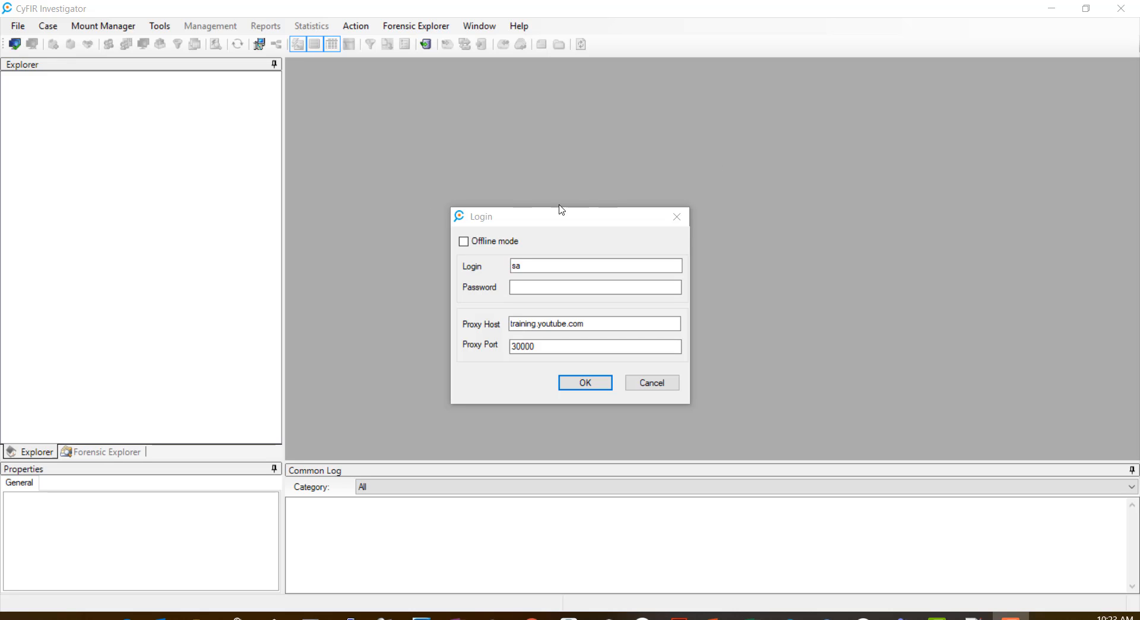
Step: Sign in to the CyFIR server with the account password after checking the proxy host and port
{"action": "left_click", "coordinate": [543, 223]}
{"action": "left_click", "coordinate": [563, 288]}
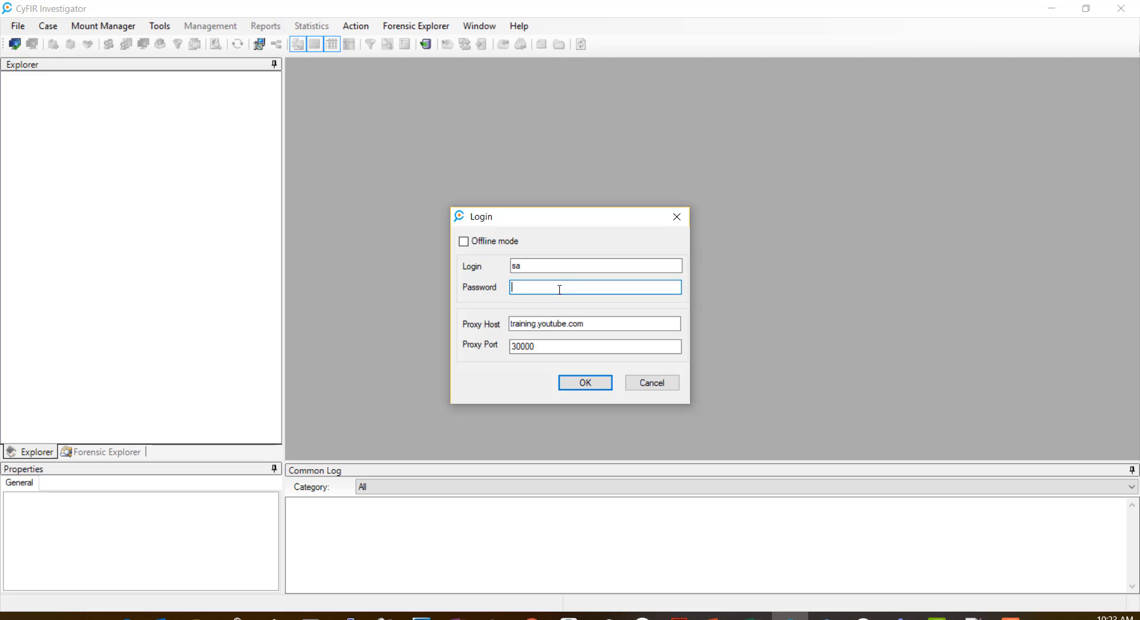
{"action": "type", "text": "*********"}
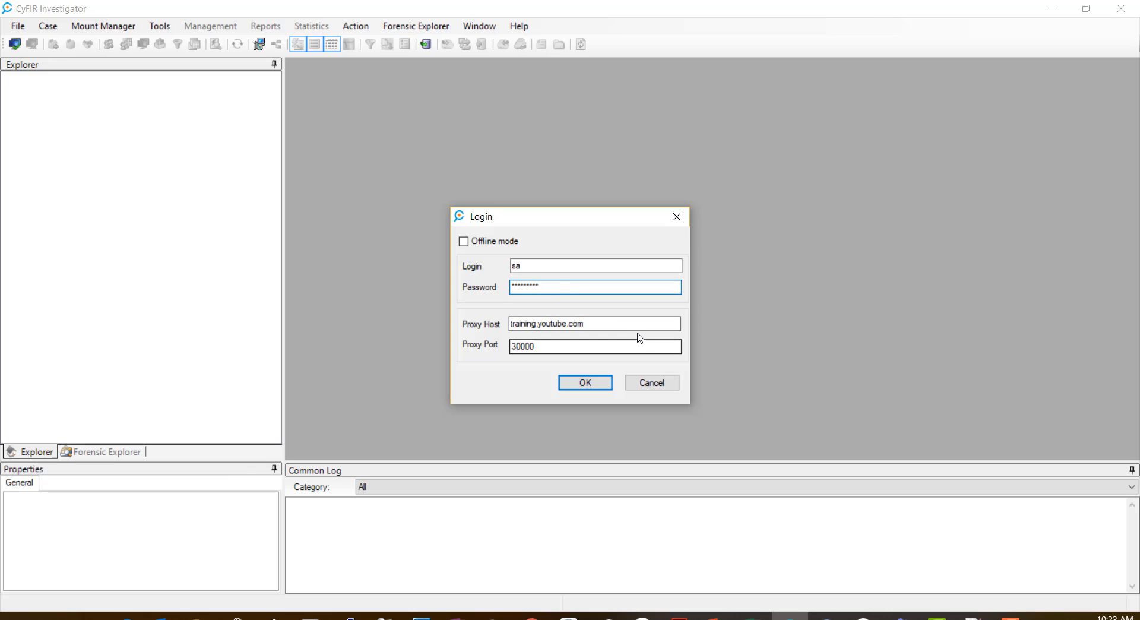
{"action": "left_click", "coordinate": [619, 324]}
{"action": "left_click", "coordinate": [605, 346]}
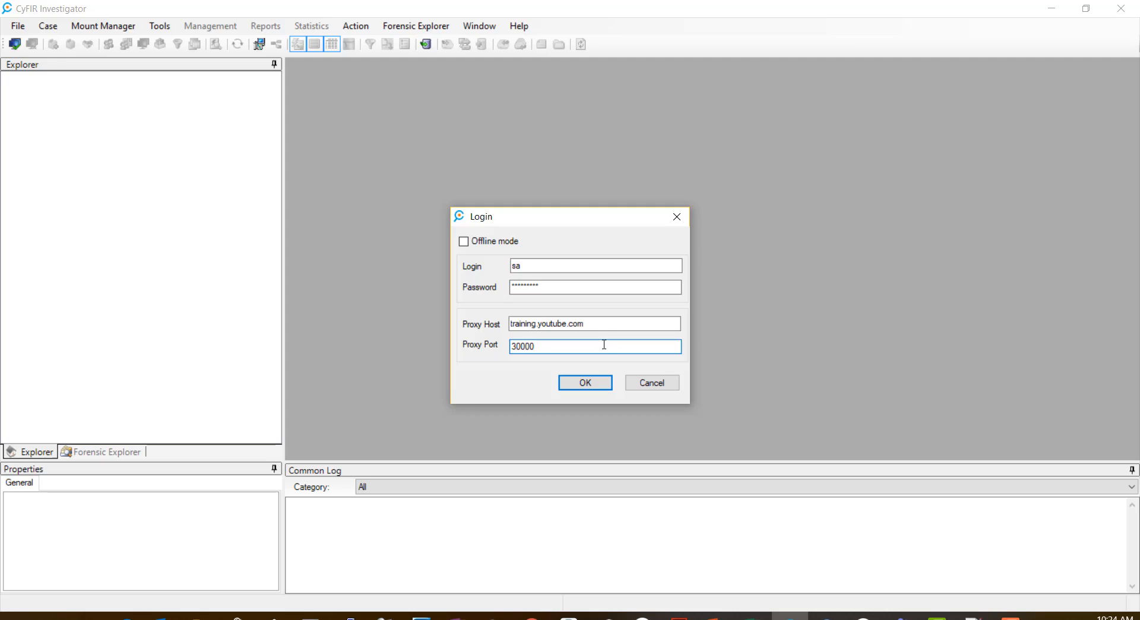
{"action": "left_click", "coordinate": [596, 387]}
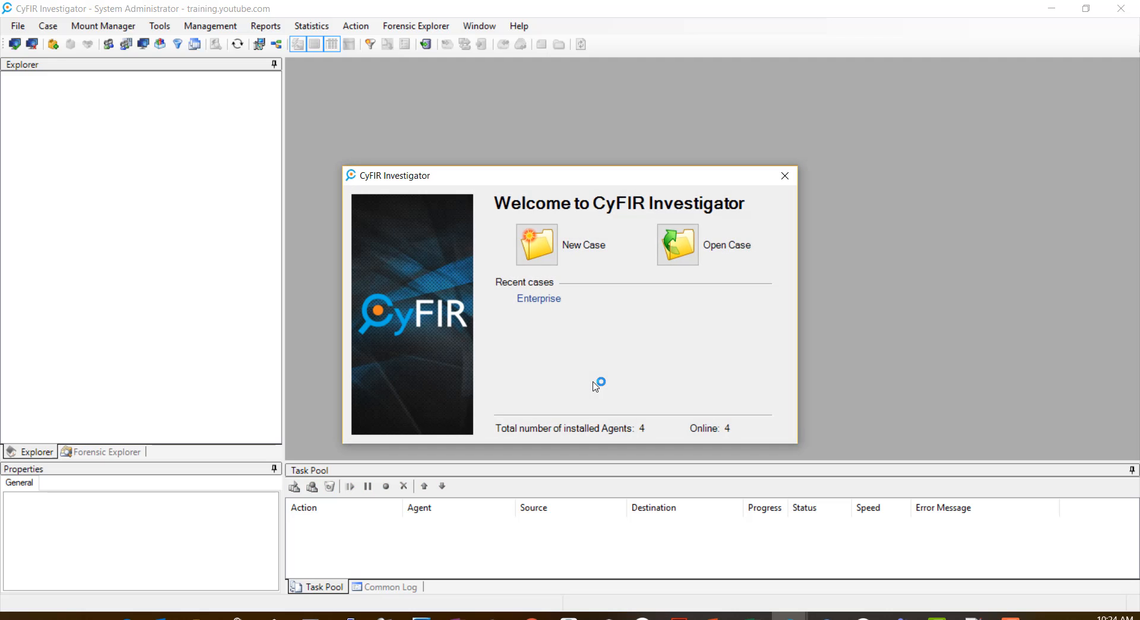
Step: Open the Enterprise recent case and display its empty Roles list under Users and Roles
{"action": "left_click", "coordinate": [539, 299]}
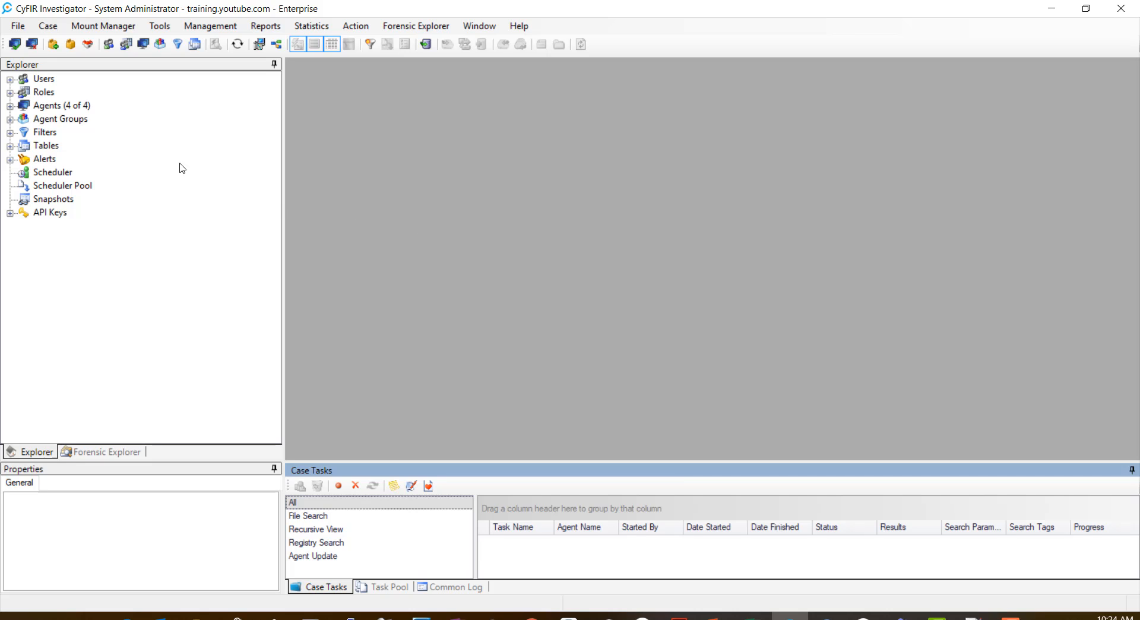
{"action": "left_click", "coordinate": [9, 94]}
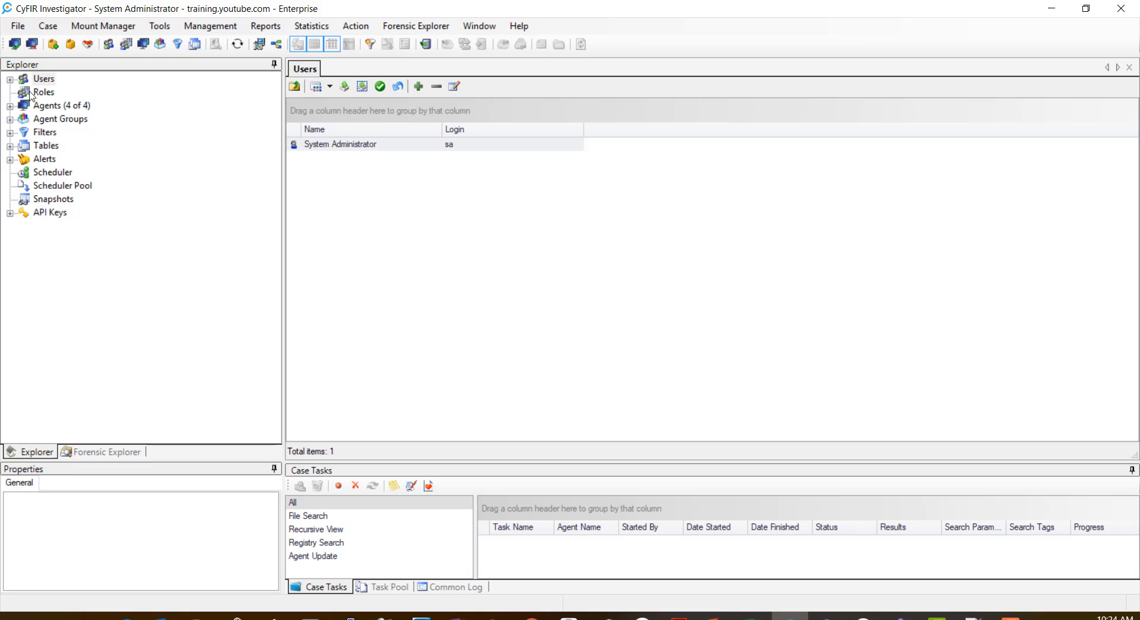
{"action": "left_click", "coordinate": [40, 93]}
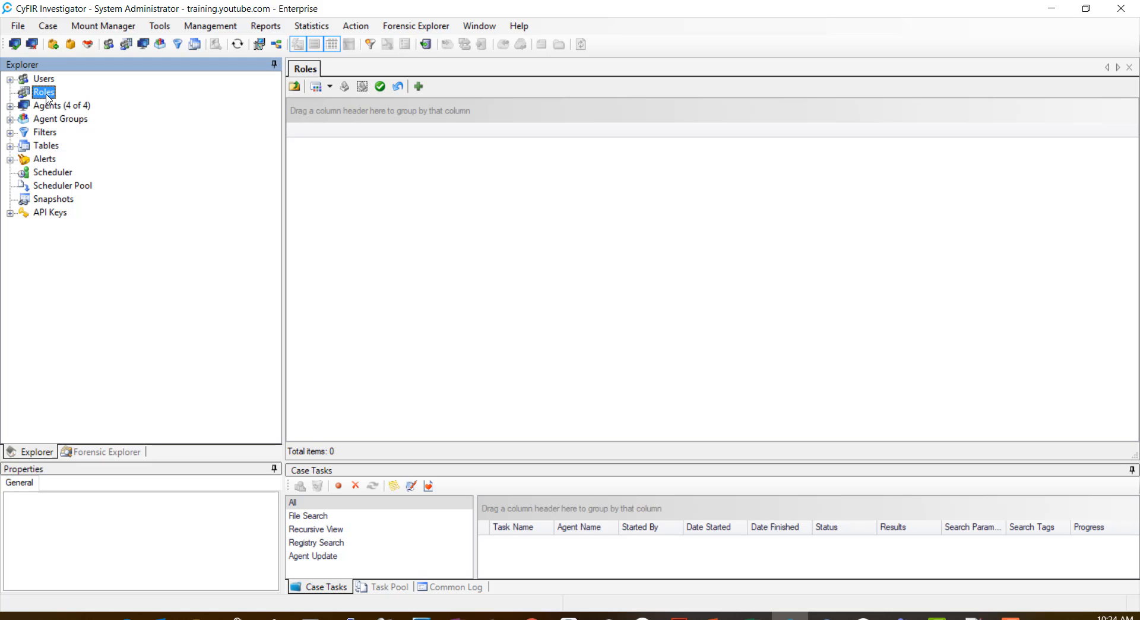
Step: Add a new role named Tier III with description 'All investigative permissions.'
{"action": "right_click", "coordinate": [49, 97]}
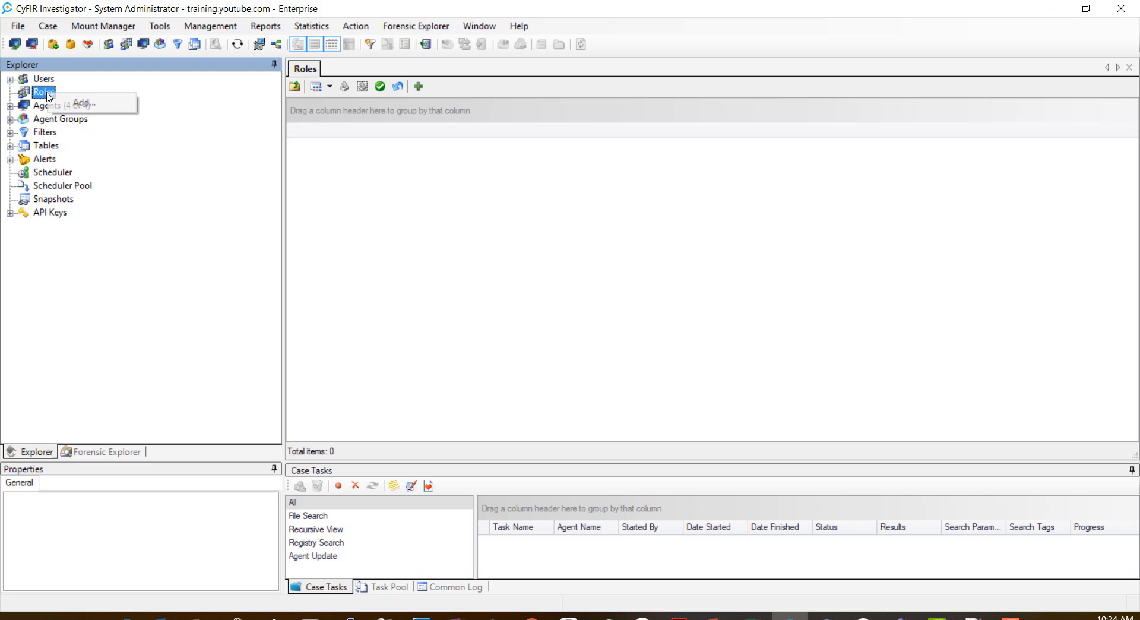
{"action": "left_click", "coordinate": [84, 103]}
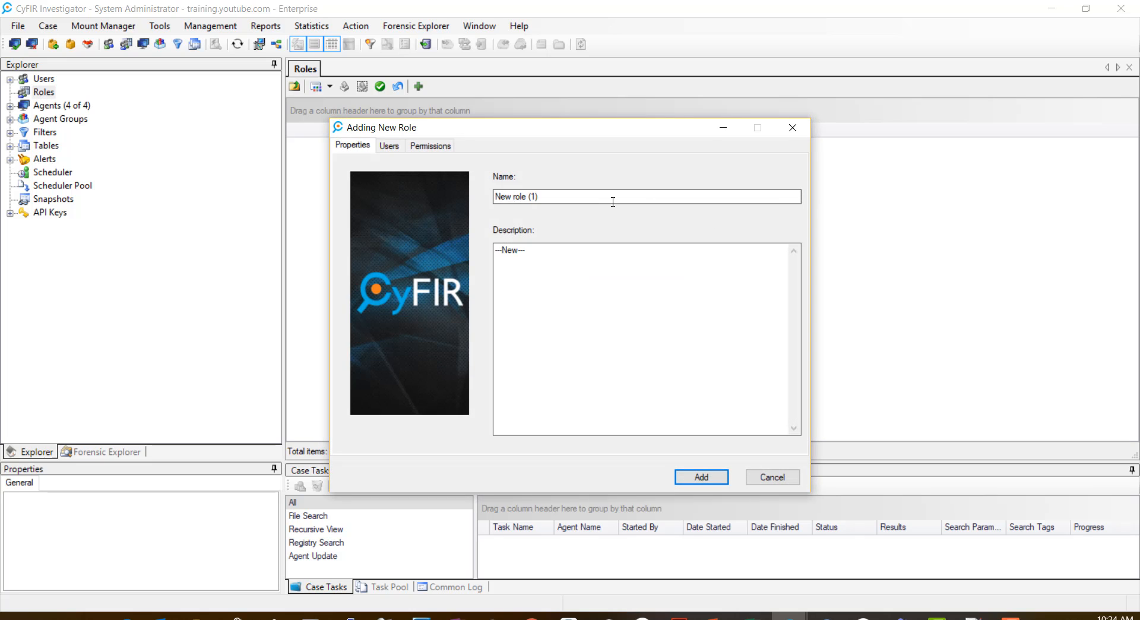
{"action": "left_click_drag", "start_coordinate": [611, 200], "coordinate": [407, 211]}
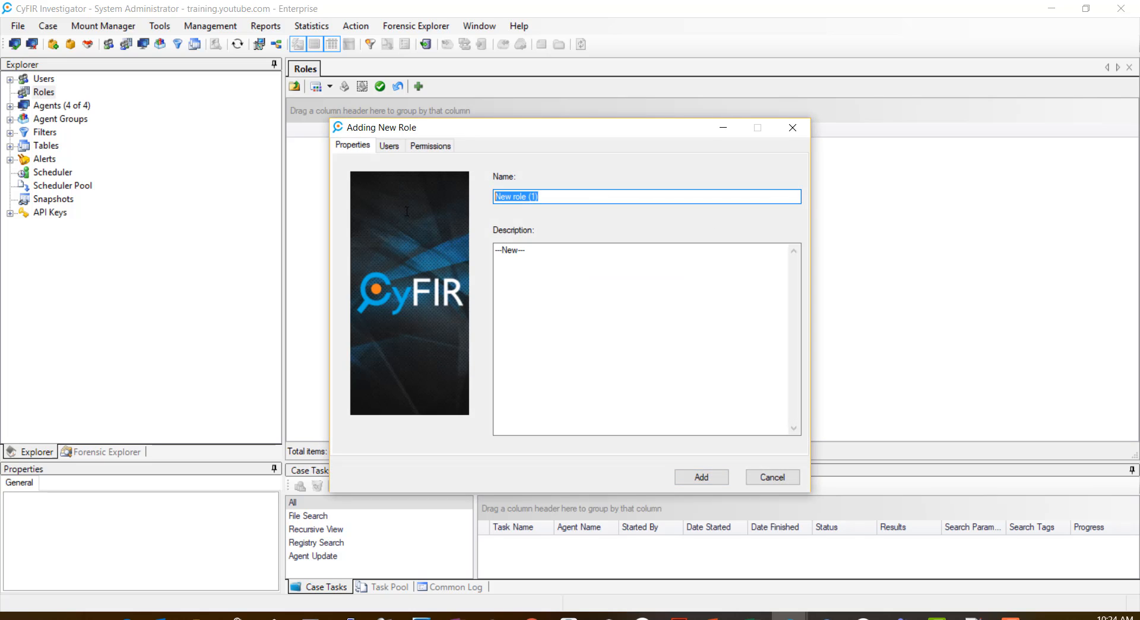
{"action": "type", "text": "Tier III"}
{"action": "key", "text": "Tab"}
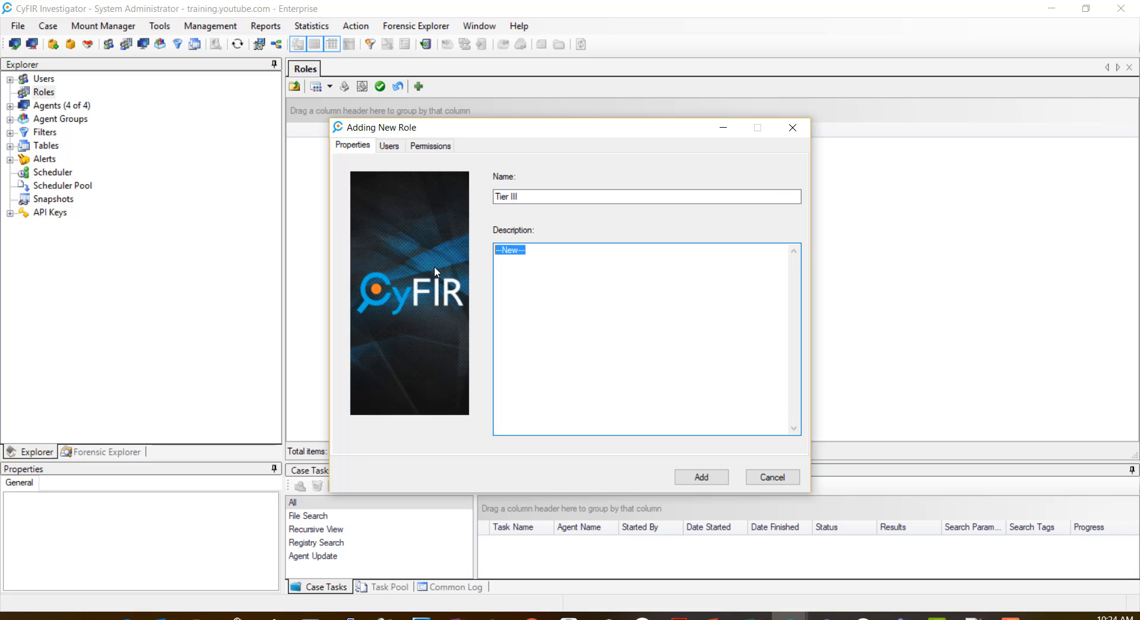
{"action": "type", "text": "All investigative permission"}
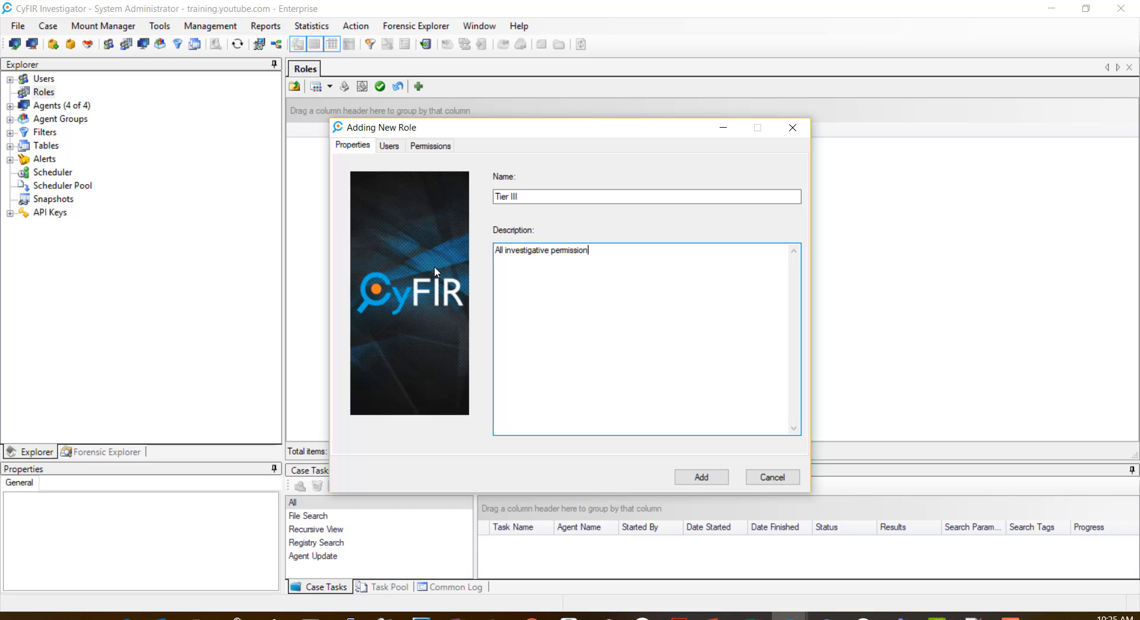
{"action": "type", "text": "s."}
Step: Show the Tier III role's permission list and inspect the Security permission entry
{"action": "left_click", "coordinate": [386, 147]}
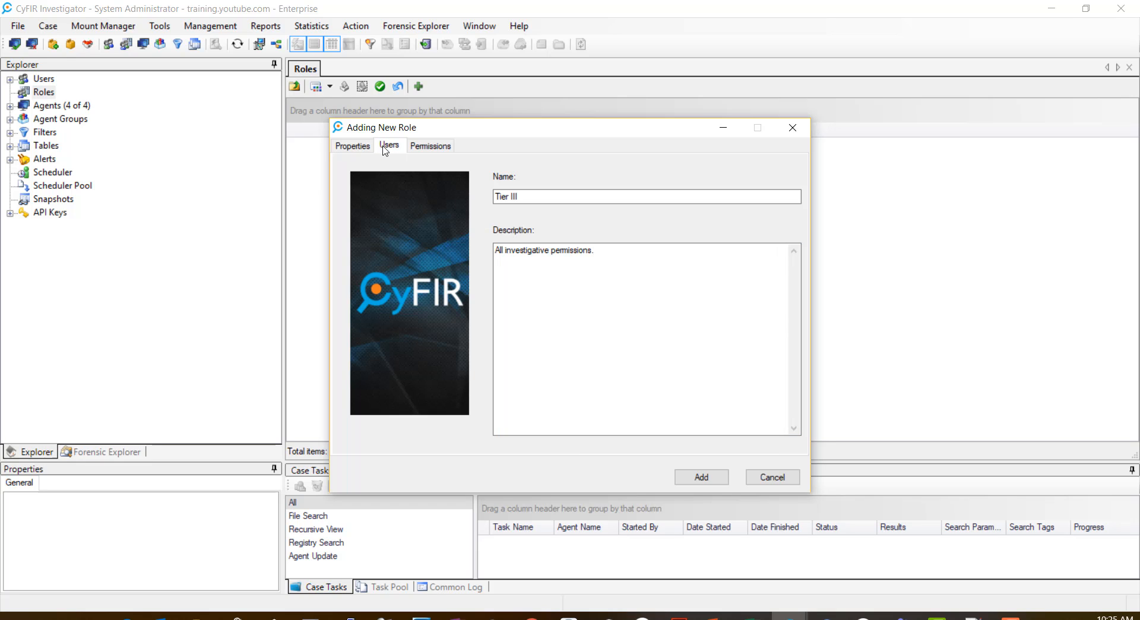
{"action": "left_click", "coordinate": [430, 147]}
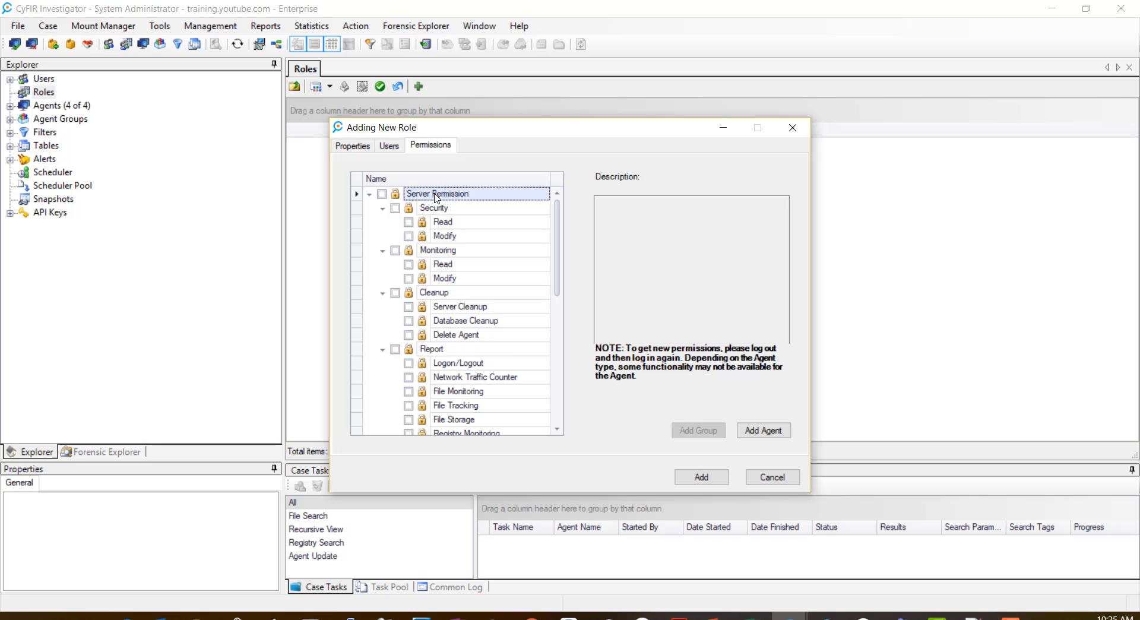
{"action": "left_click", "coordinate": [436, 212]}
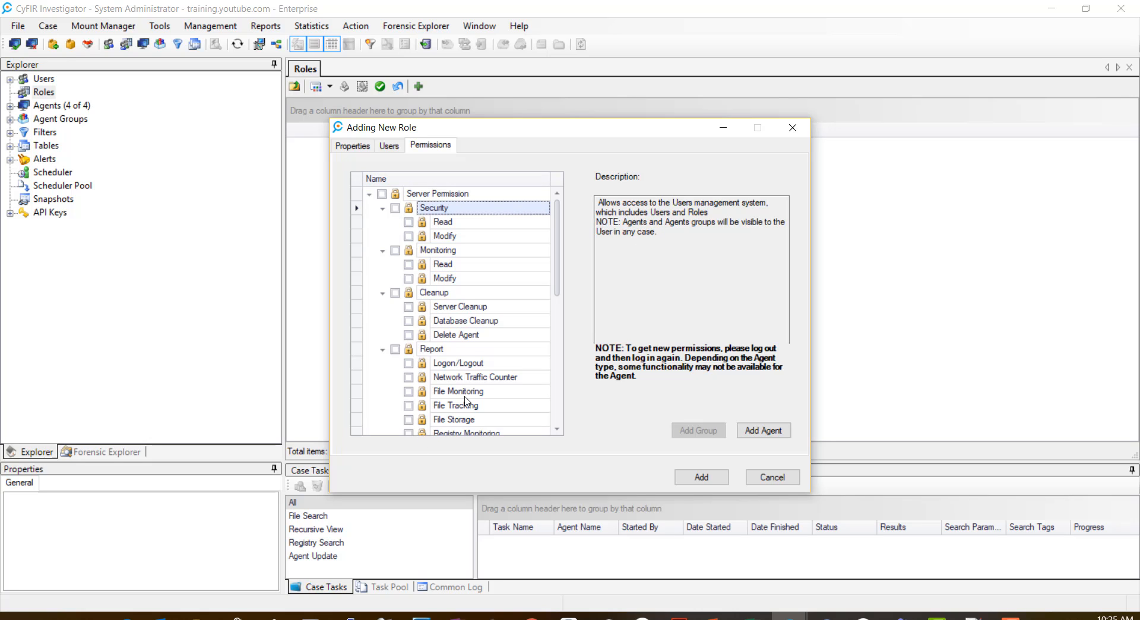
{"action": "left_click_drag", "start_coordinate": [560, 276], "coordinate": [558, 245]}
Step: Check every Server Permission for Tier III and review the Monitoring, Cleanup and Report entries
{"action": "left_click", "coordinate": [382, 194]}
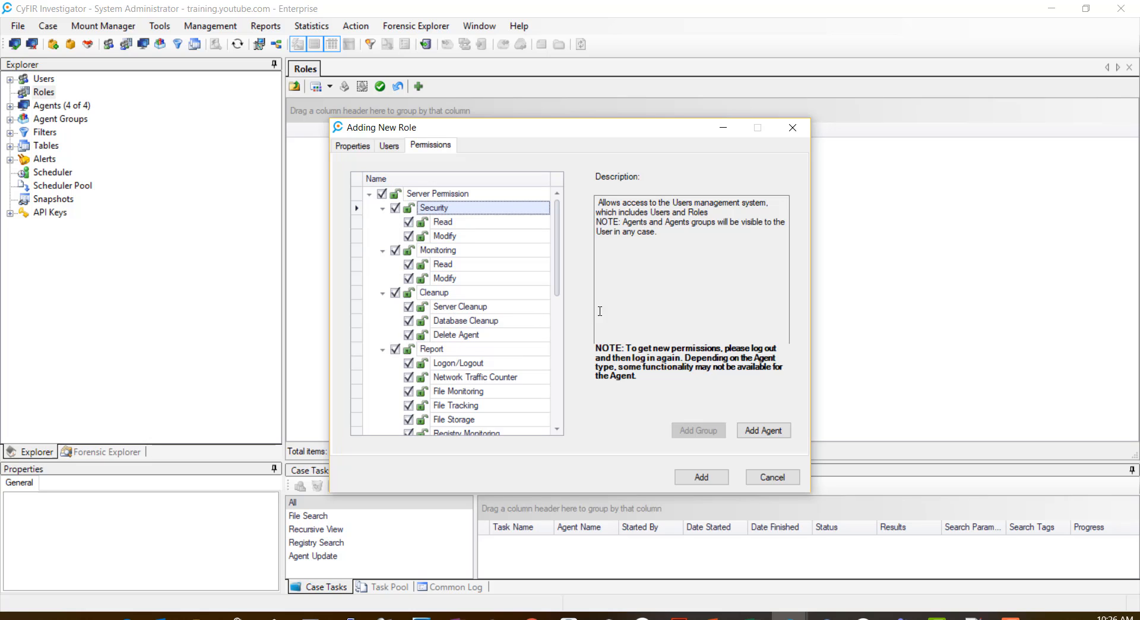
{"action": "left_click_drag", "start_coordinate": [558, 290], "coordinate": [566, 267]}
{"action": "left_click", "coordinate": [451, 254]}
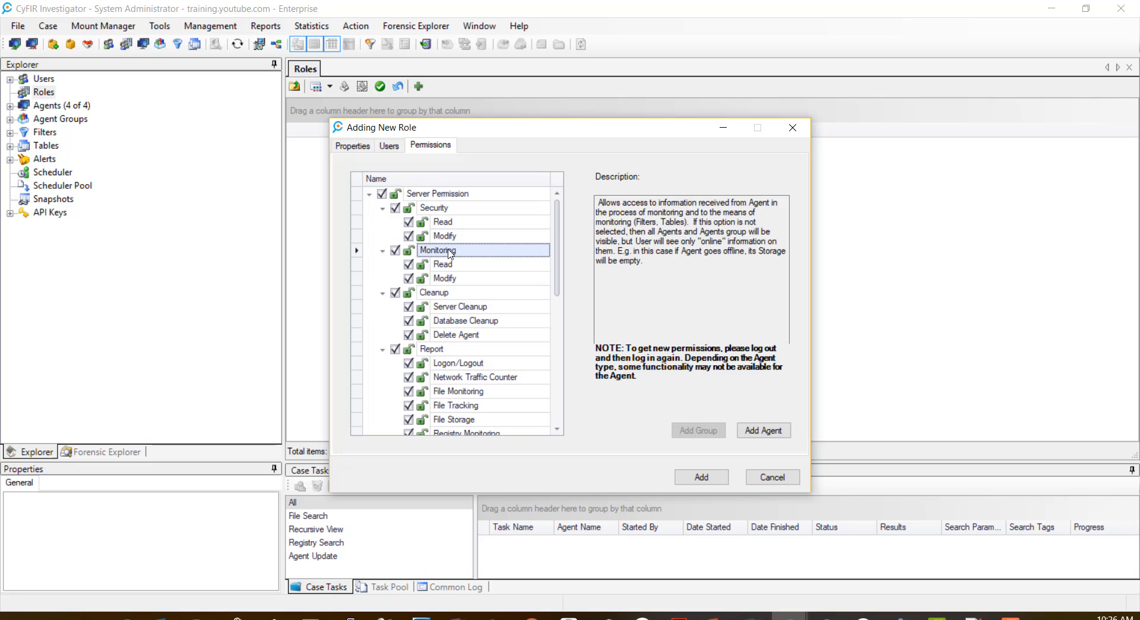
{"action": "left_click", "coordinate": [435, 297]}
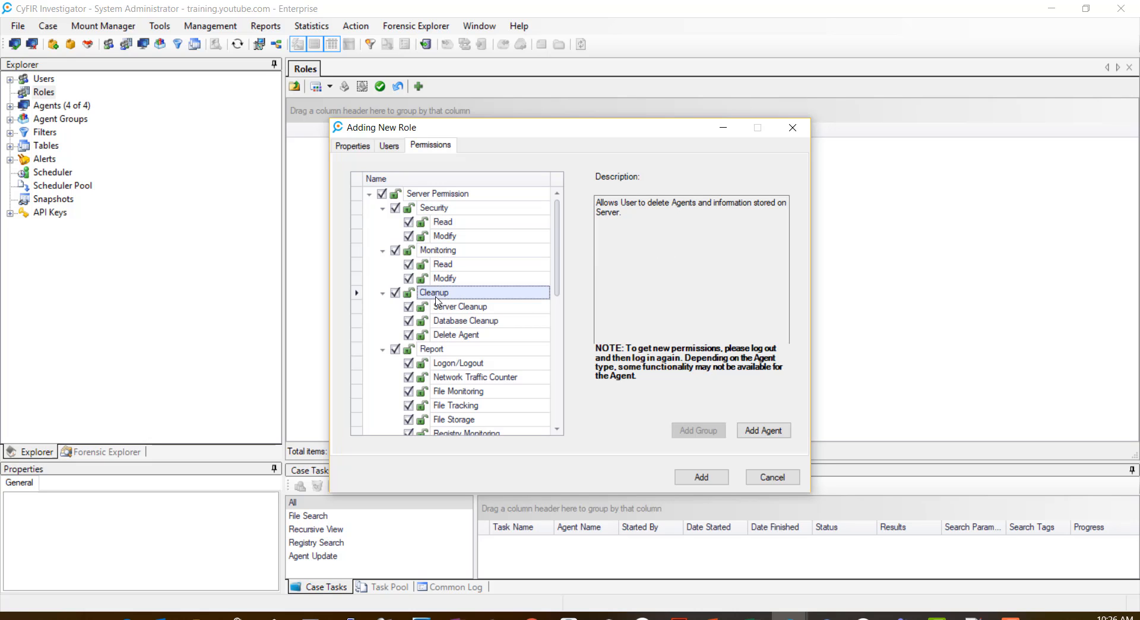
{"action": "left_click", "coordinate": [436, 351]}
Step: Review the Statistic and Install permissions, then save the Tier III role
{"action": "scroll", "coordinate": [445, 365], "scroll_direction": "down", "scroll_amount": 1}
{"action": "scroll", "coordinate": [445, 365], "scroll_direction": "down", "scroll_amount": 2}
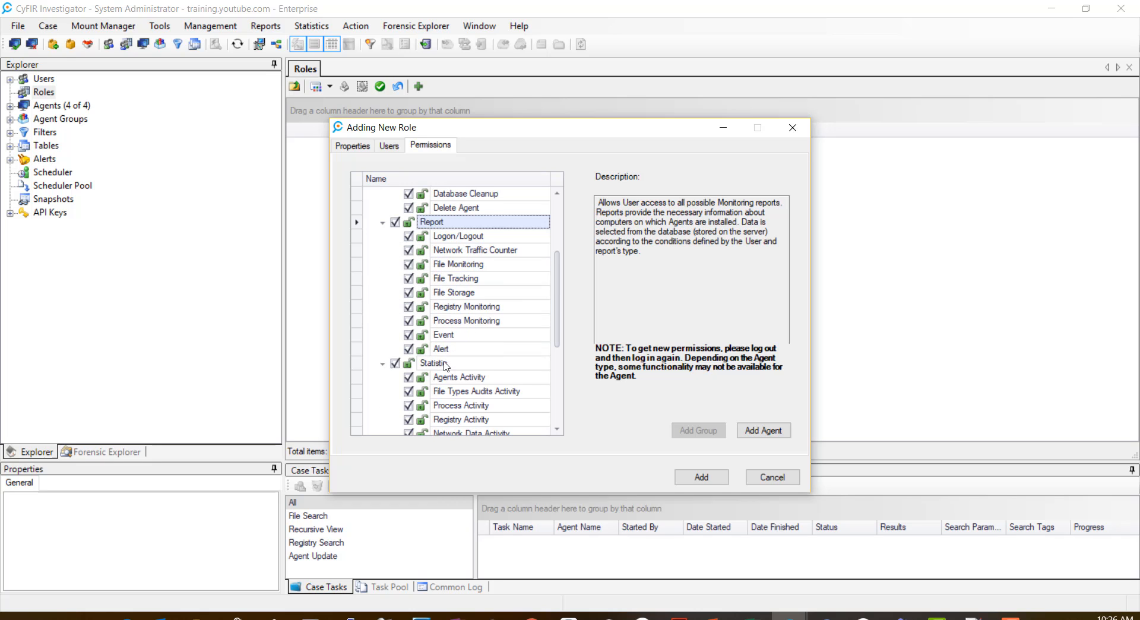
{"action": "scroll", "coordinate": [447, 367], "scroll_direction": "down", "scroll_amount": 2}
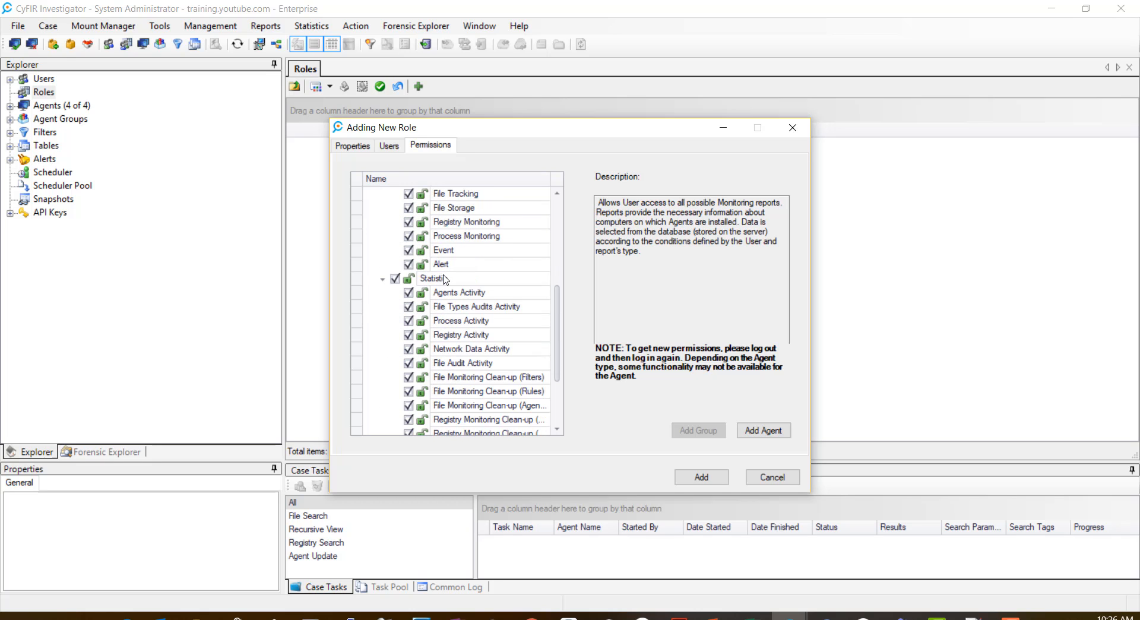
{"action": "left_click", "coordinate": [445, 279]}
{"action": "scroll", "coordinate": [449, 298], "scroll_direction": "down", "scroll_amount": 3}
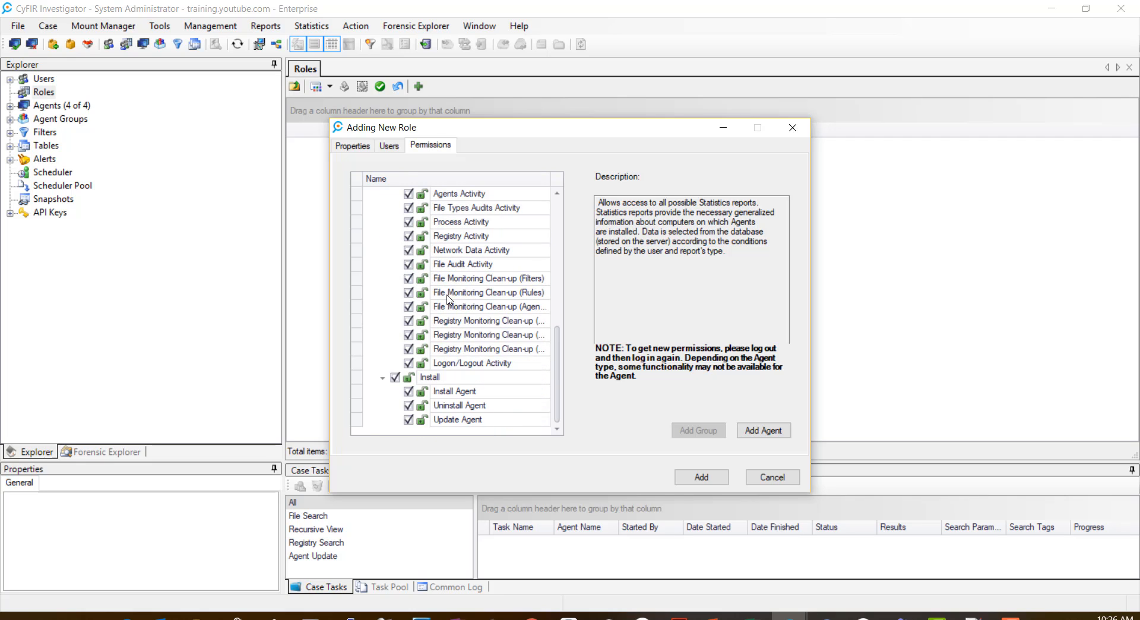
{"action": "left_click", "coordinate": [438, 378]}
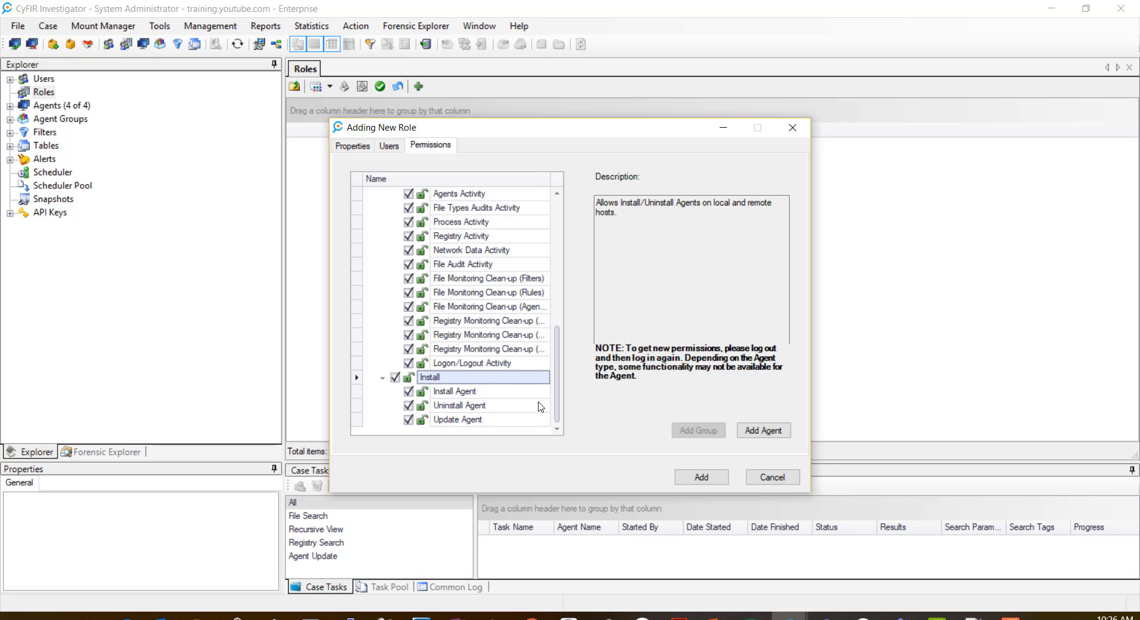
{"action": "left_click", "coordinate": [702, 478]}
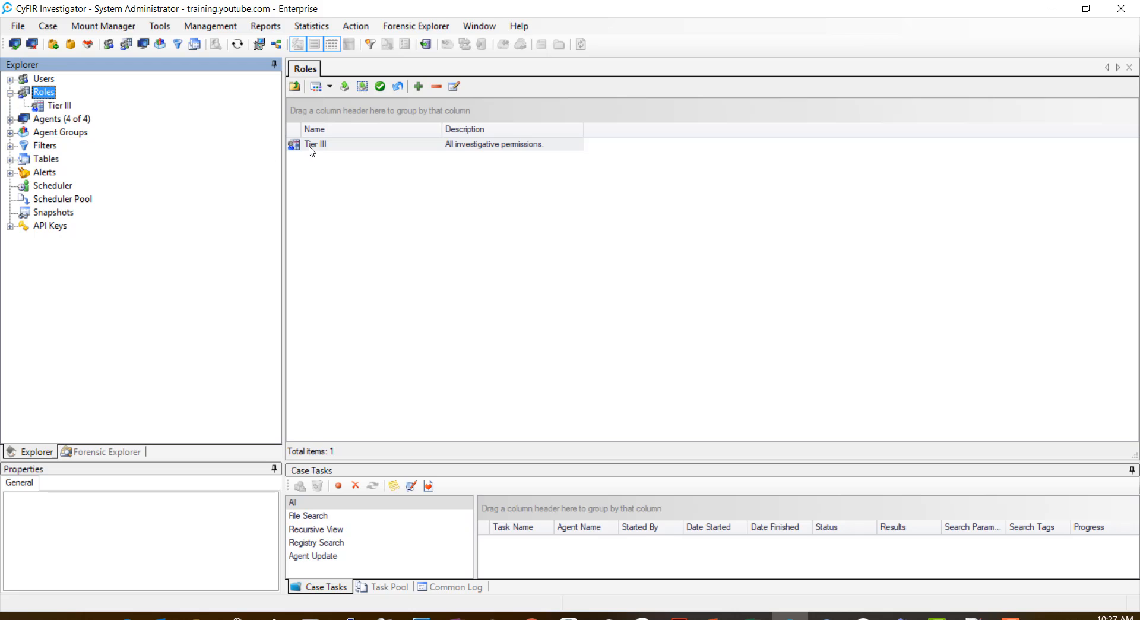
Step: Add another new role and name it Tier II
{"action": "right_click", "coordinate": [46, 94]}
{"action": "left_click", "coordinate": [74, 104]}
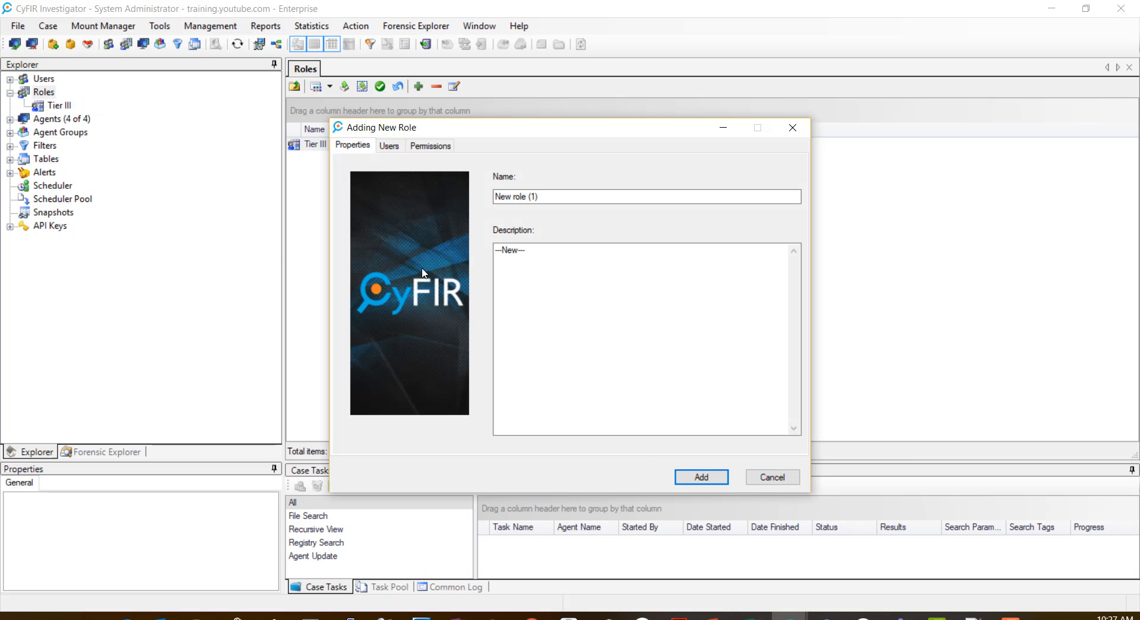
{"action": "left_click_drag", "start_coordinate": [538, 198], "coordinate": [492, 197]}
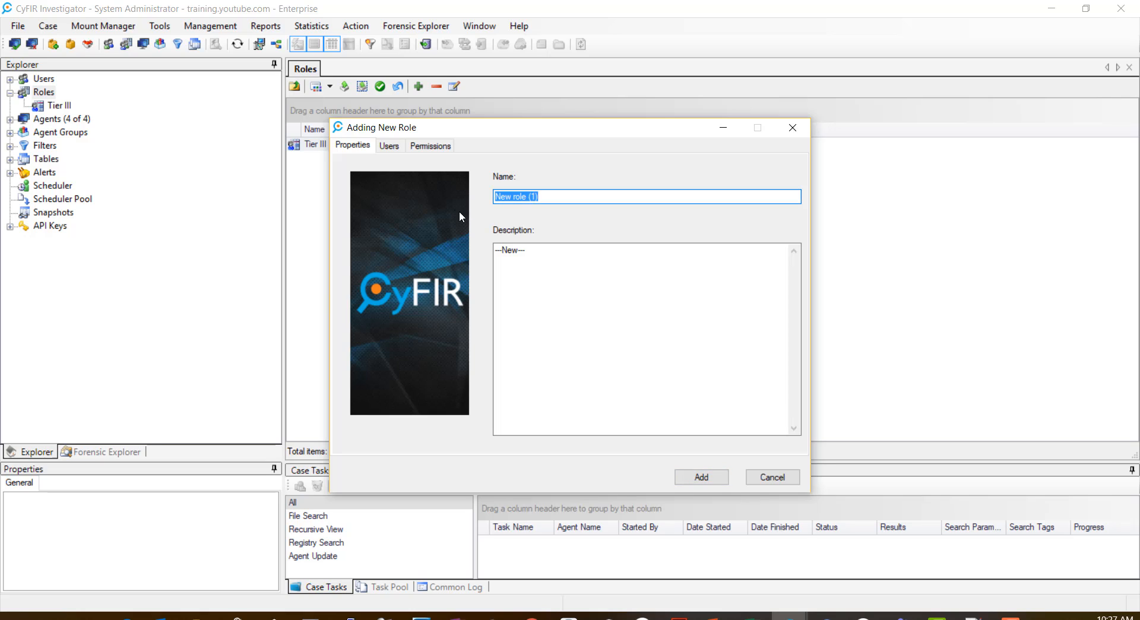
{"action": "type", "text": "Tier II"}
Step: Grant Tier II Security and Monitoring read/modify plus Server Cleanup and Database Cleanup
{"action": "left_click", "coordinate": [434, 146]}
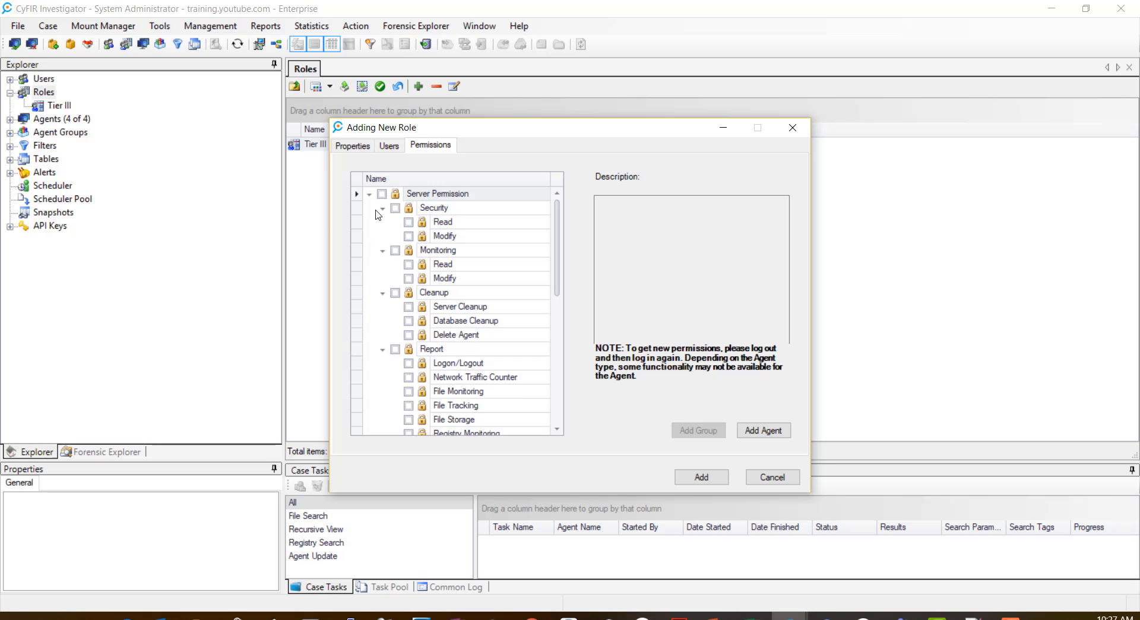
{"action": "left_click", "coordinate": [394, 208]}
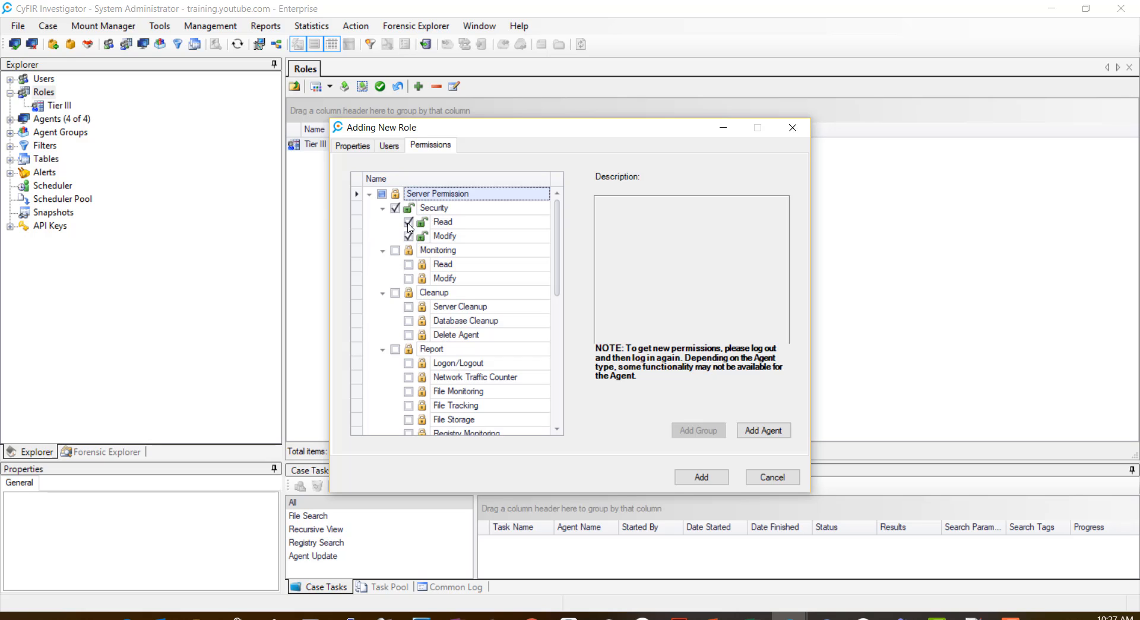
{"action": "left_click", "coordinate": [395, 250]}
{"action": "left_click", "coordinate": [408, 306]}
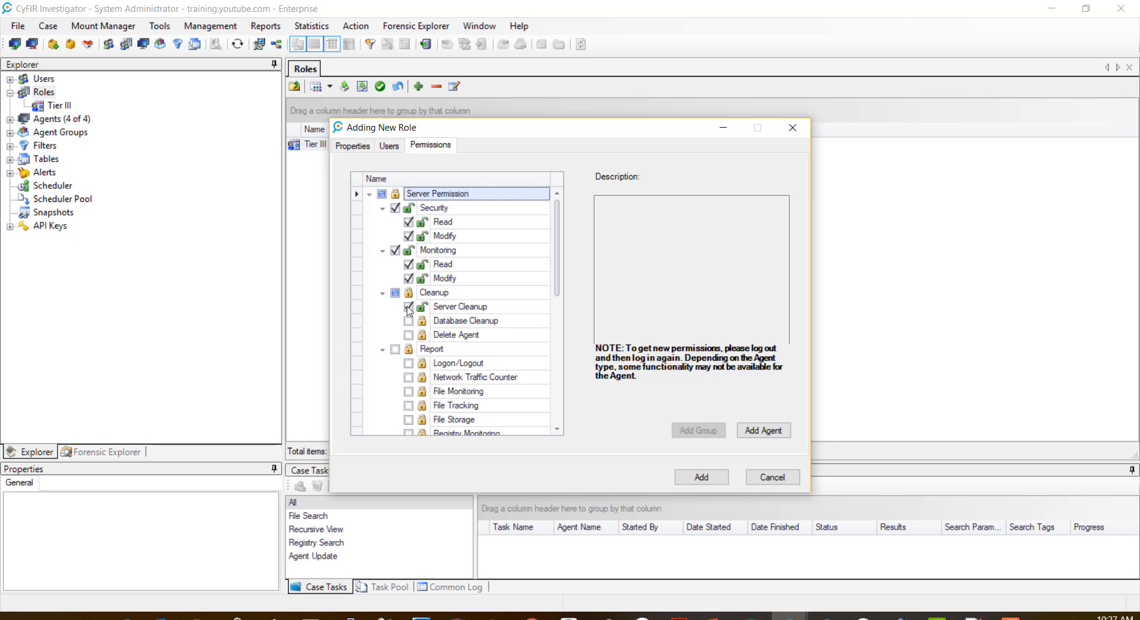
{"action": "left_click", "coordinate": [409, 320]}
Step: Also grant Tier II all Report and Statistic permissions and Update Agent
{"action": "scroll", "coordinate": [449, 363], "scroll_direction": "down", "scroll_amount": 1}
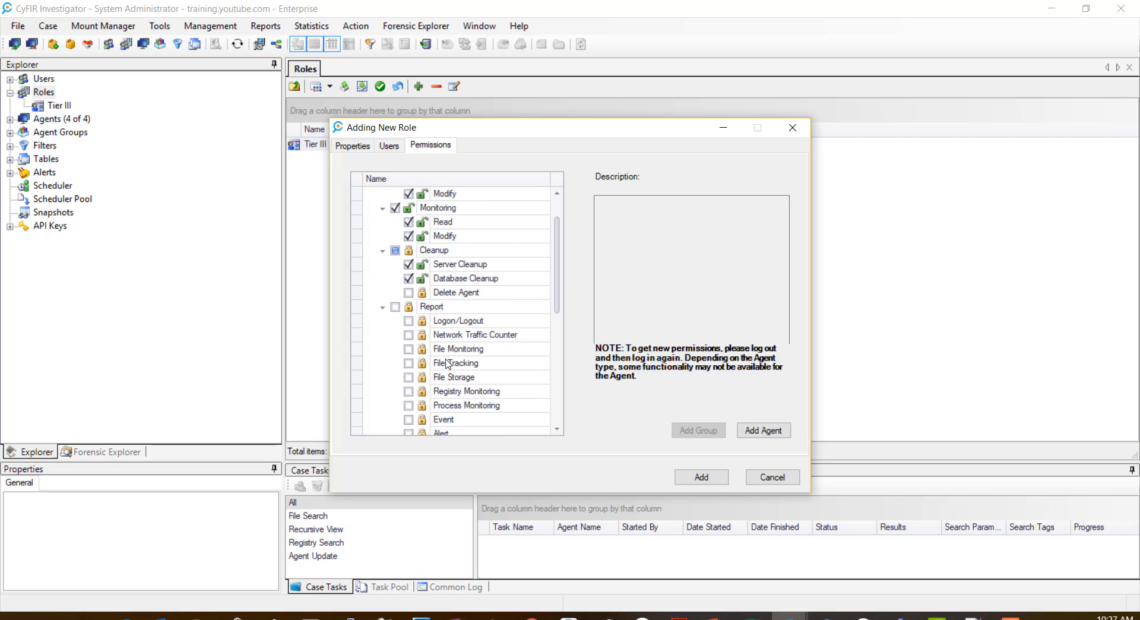
{"action": "scroll", "coordinate": [449, 363], "scroll_direction": "down", "scroll_amount": 2}
{"action": "left_click", "coordinate": [396, 222]}
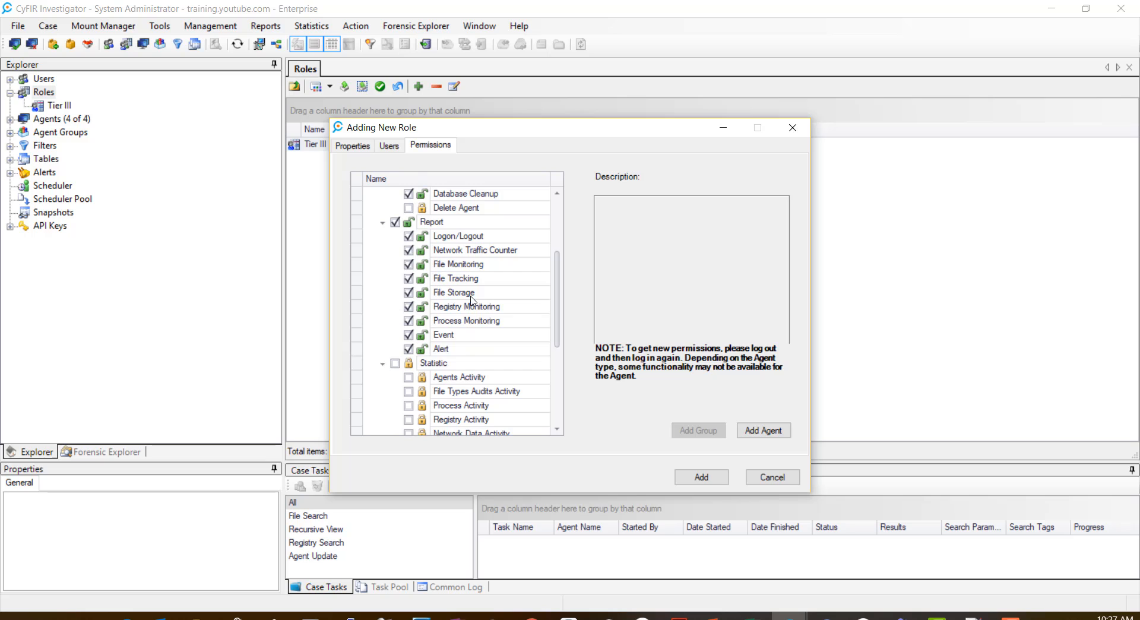
{"action": "scroll", "coordinate": [461, 339], "scroll_direction": "down", "scroll_amount": 2}
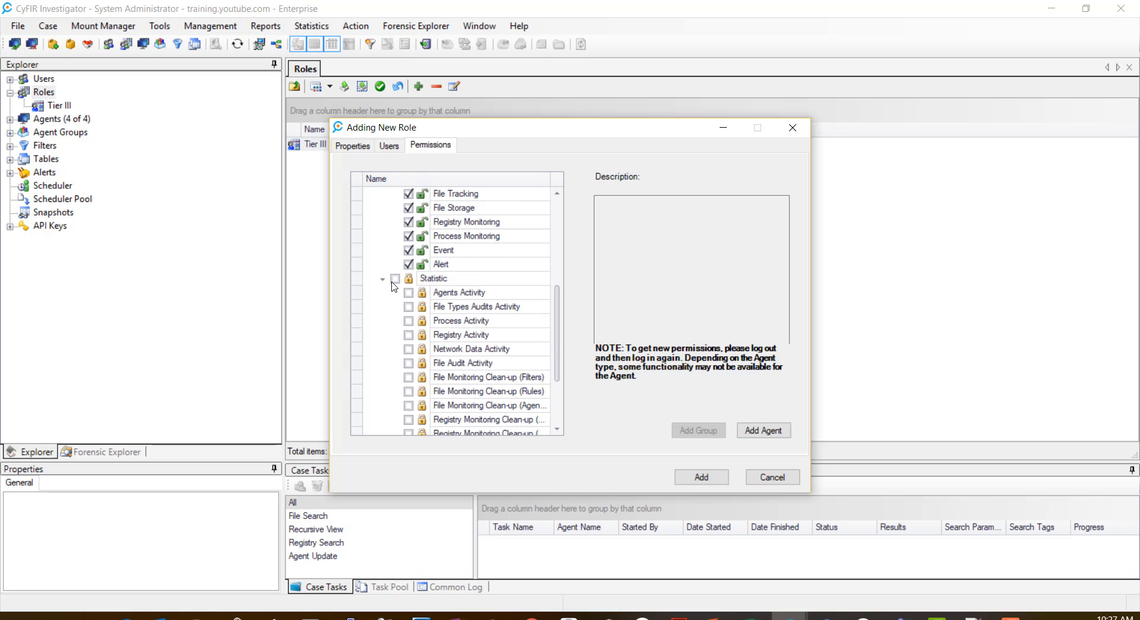
{"action": "left_click", "coordinate": [395, 279]}
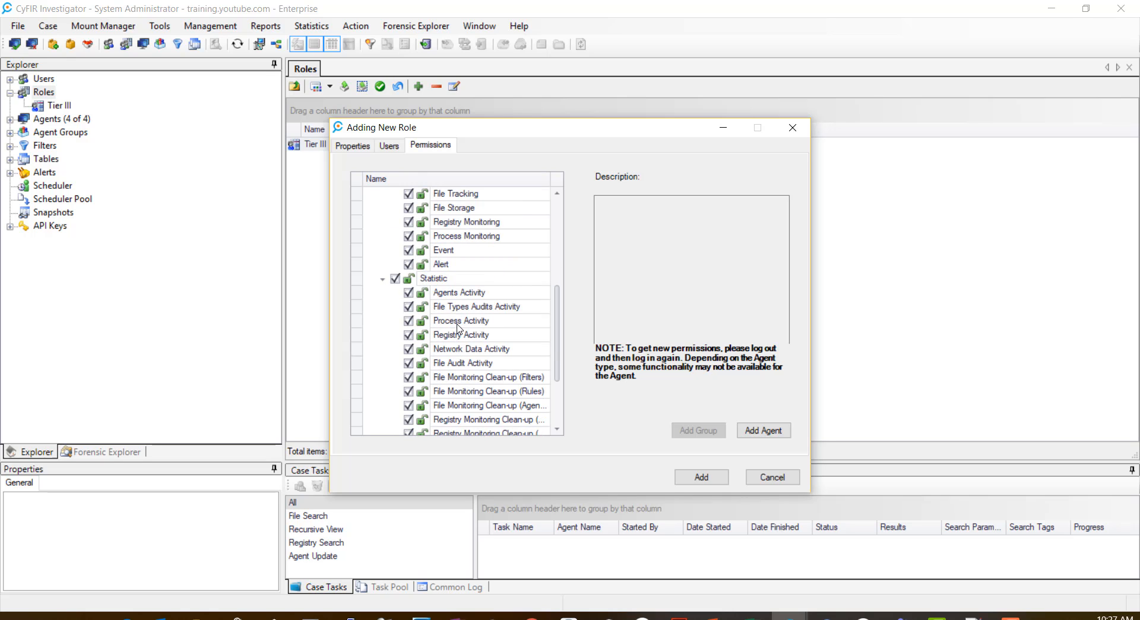
{"action": "scroll", "coordinate": [458, 328], "scroll_direction": "down", "scroll_amount": 2}
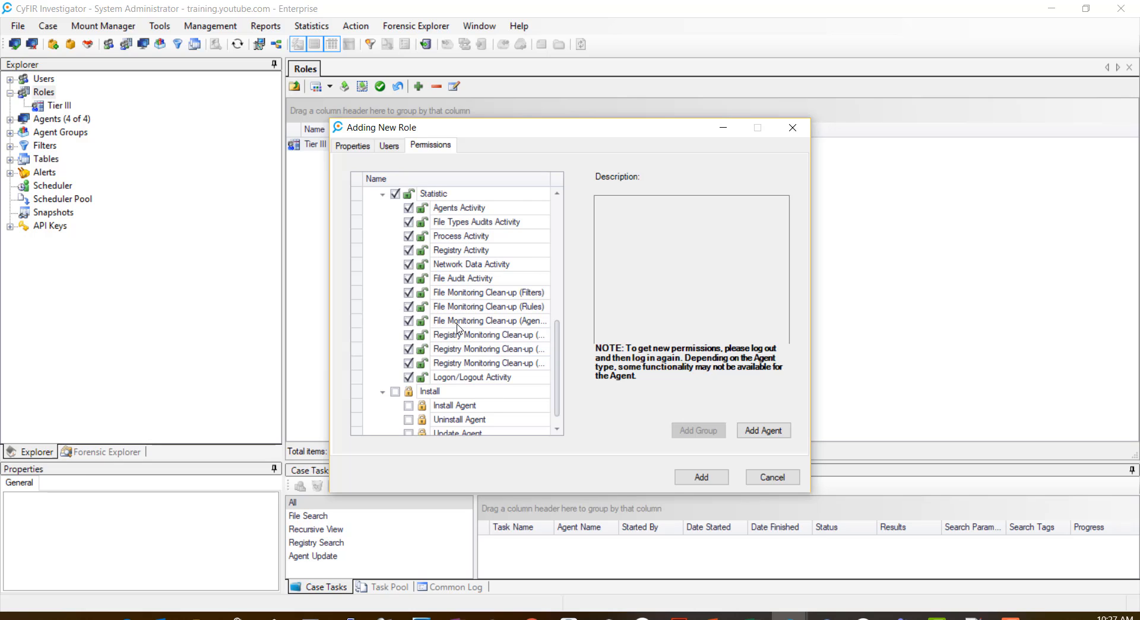
{"action": "scroll", "coordinate": [458, 326], "scroll_direction": "down", "scroll_amount": 1}
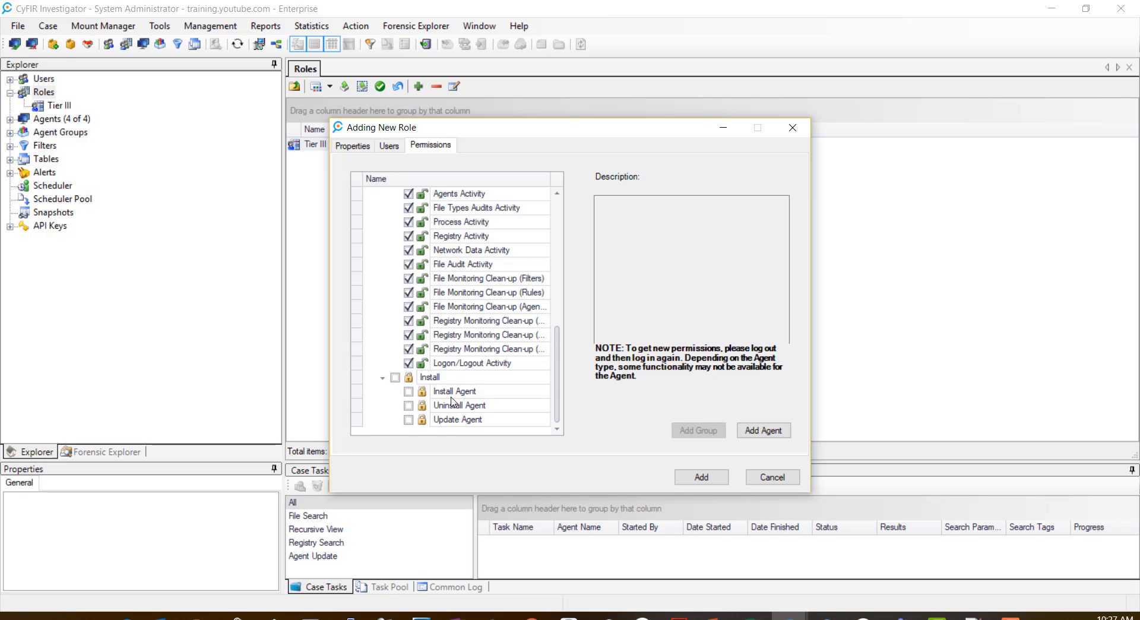
{"action": "left_click", "coordinate": [408, 421]}
Step: Save the Tier II role, then display the Users list
{"action": "left_click", "coordinate": [701, 477]}
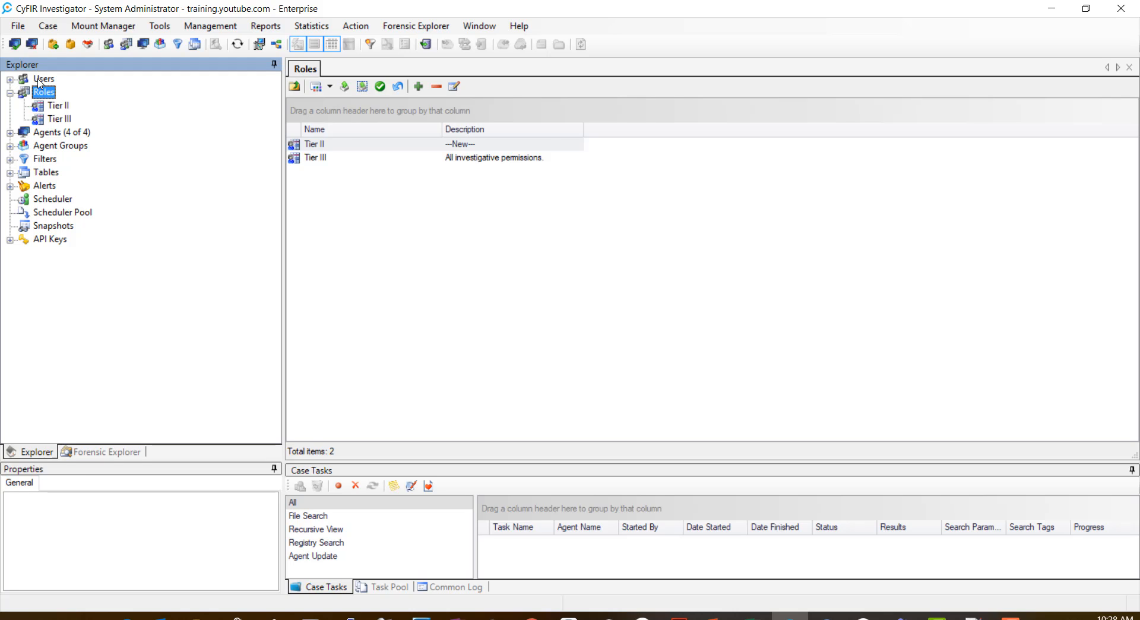
{"action": "left_click", "coordinate": [40, 82]}
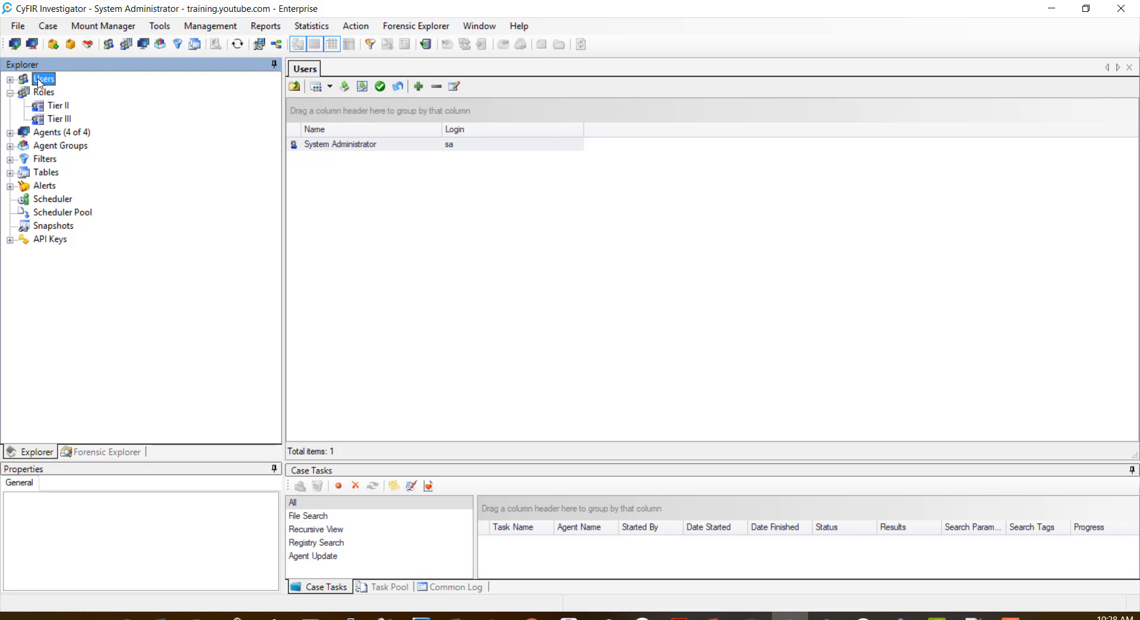
Step: Add a new user, entering their full name, login, and the password twice
{"action": "right_click", "coordinate": [39, 81]}
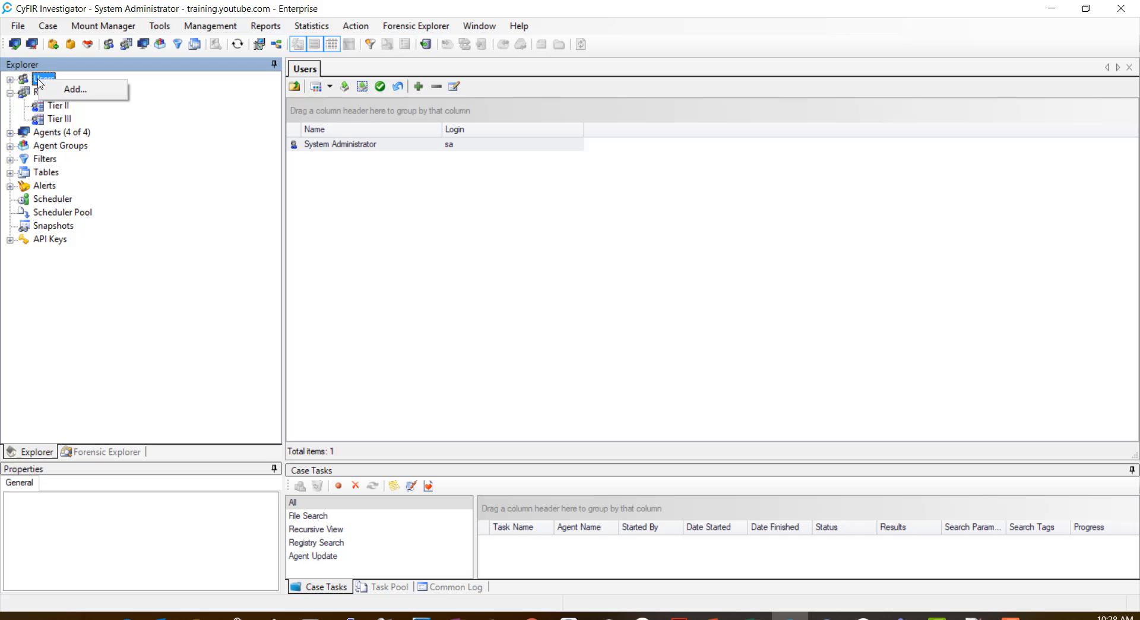
{"action": "left_click", "coordinate": [68, 90]}
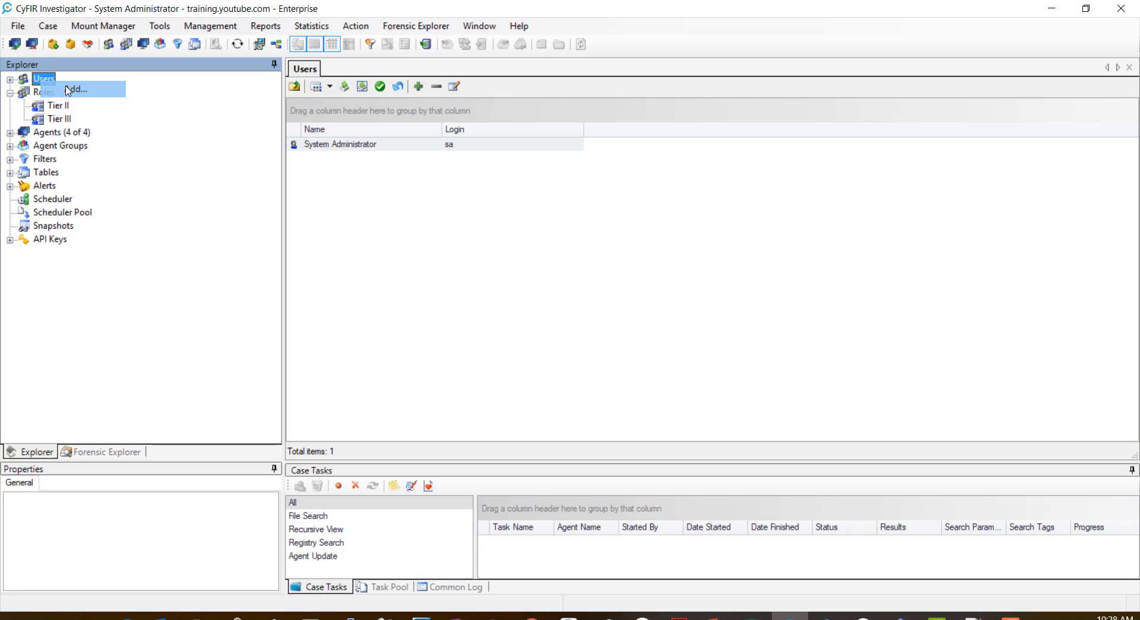
{"action": "left_click_drag", "start_coordinate": [572, 194], "coordinate": [349, 198]}
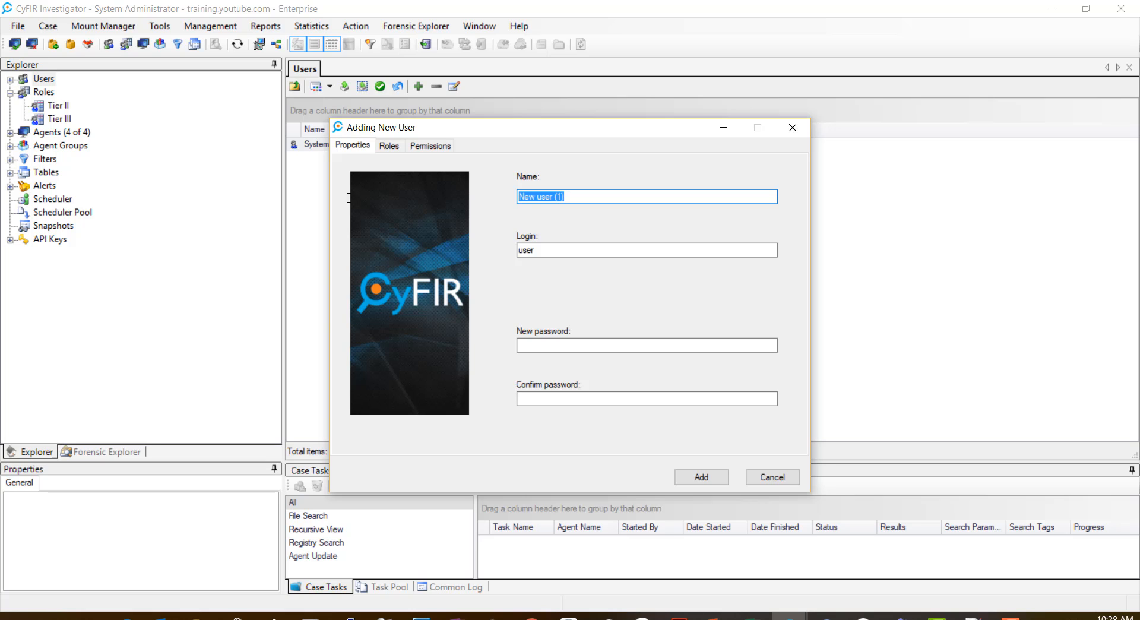
{"action": "key", "text": "Tab"}
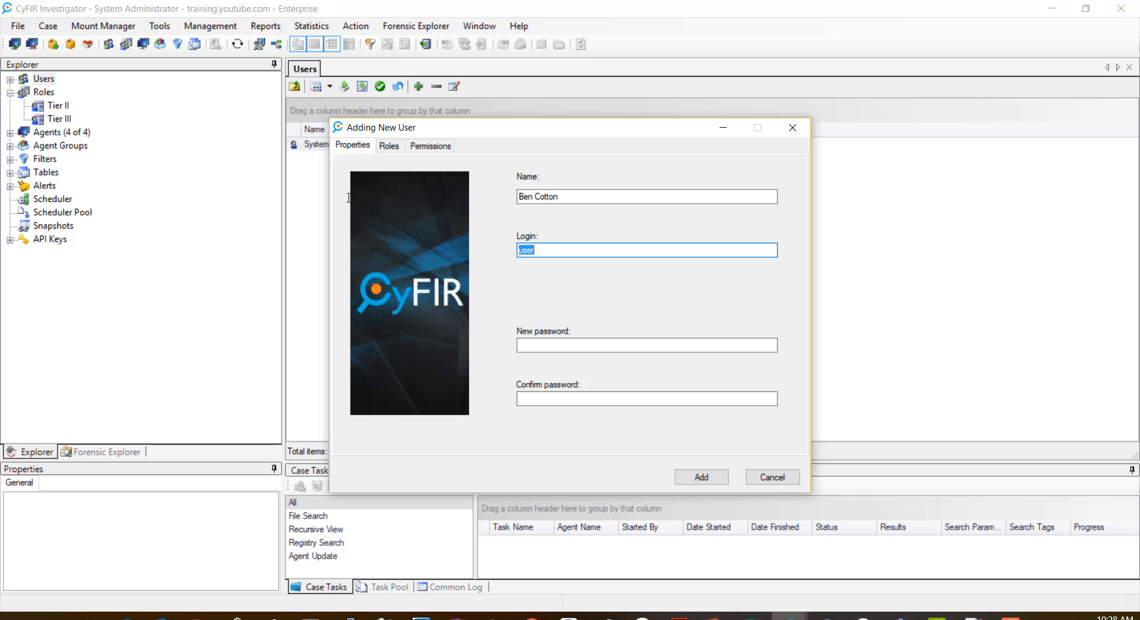
{"action": "key", "text": "Tab"}
{"action": "type", "text": "*******"}
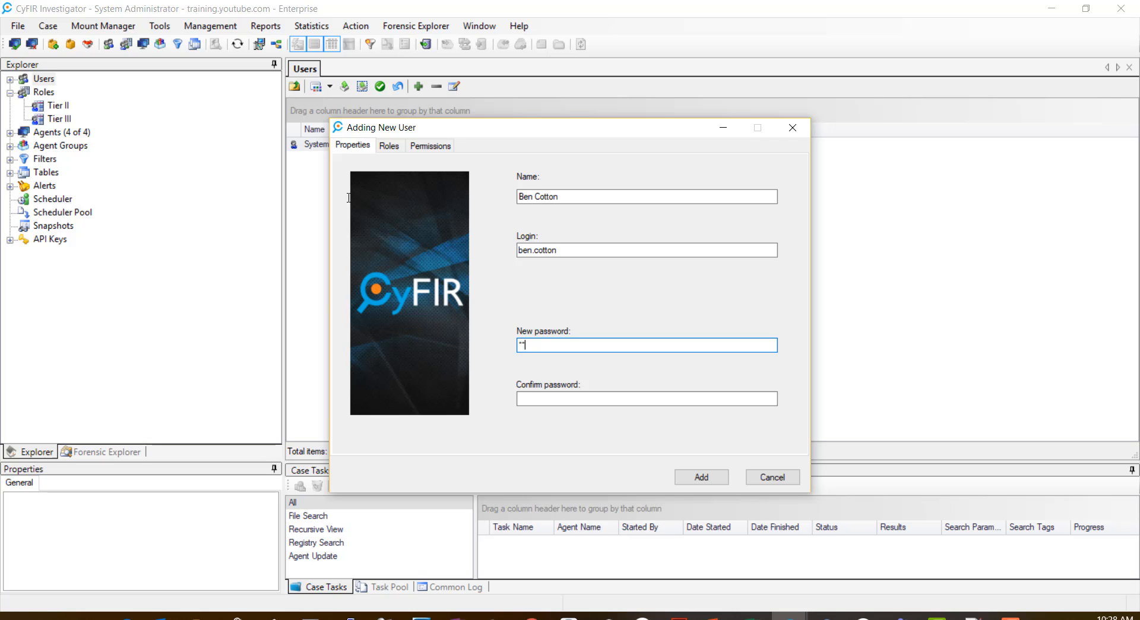
{"action": "type", "text": "**"}
{"action": "key", "text": "Tab"}
{"action": "type", "text": "*******"}
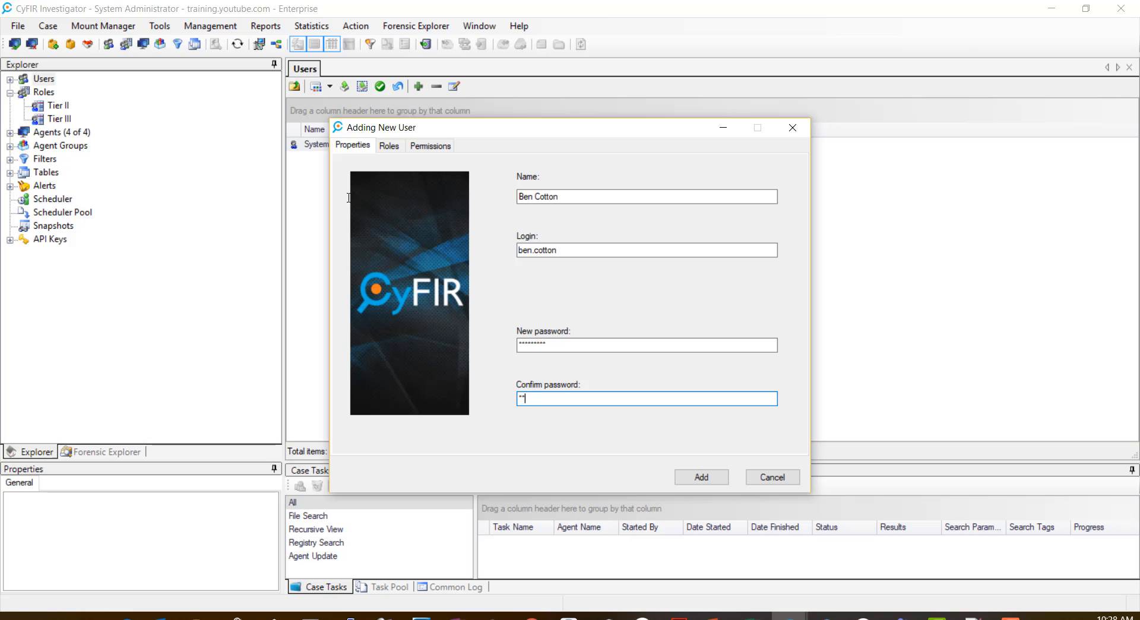
{"action": "type", "text": "**"}
Step: Assign the Tier III role to the new user, review their permissions, and save the user
{"action": "left_click", "coordinate": [392, 151]}
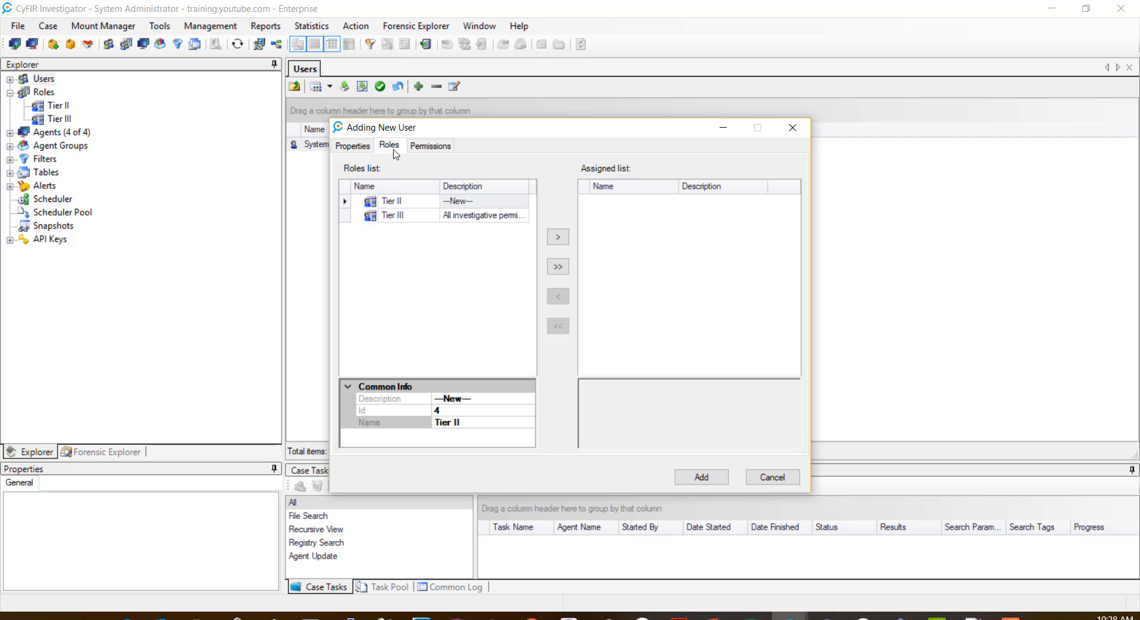
{"action": "left_click", "coordinate": [401, 218]}
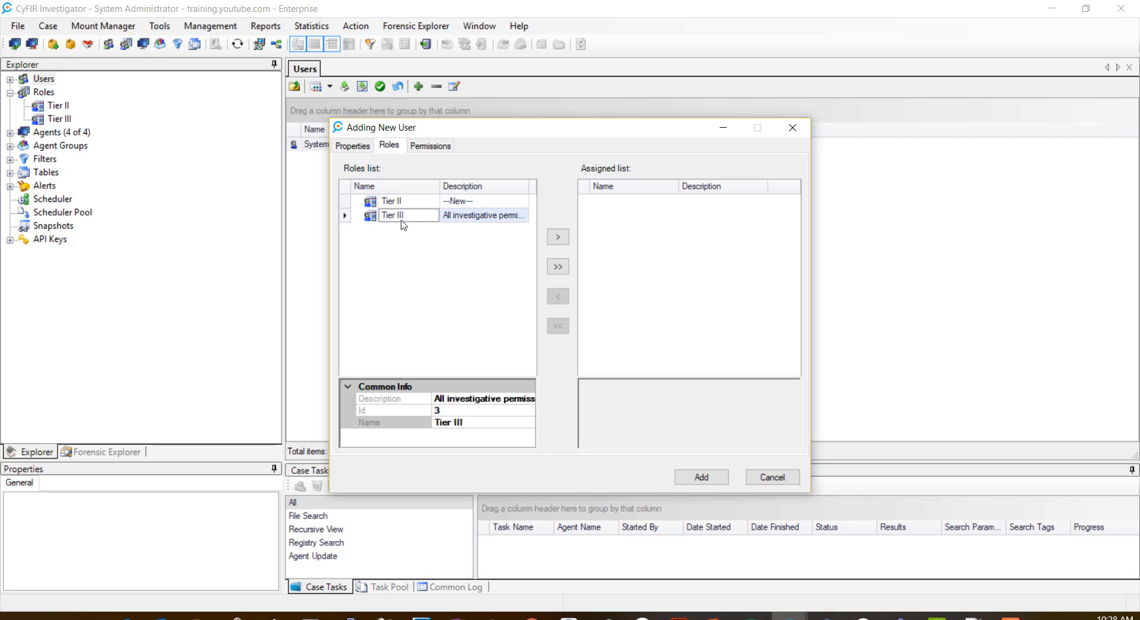
{"action": "left_click", "coordinate": [558, 237]}
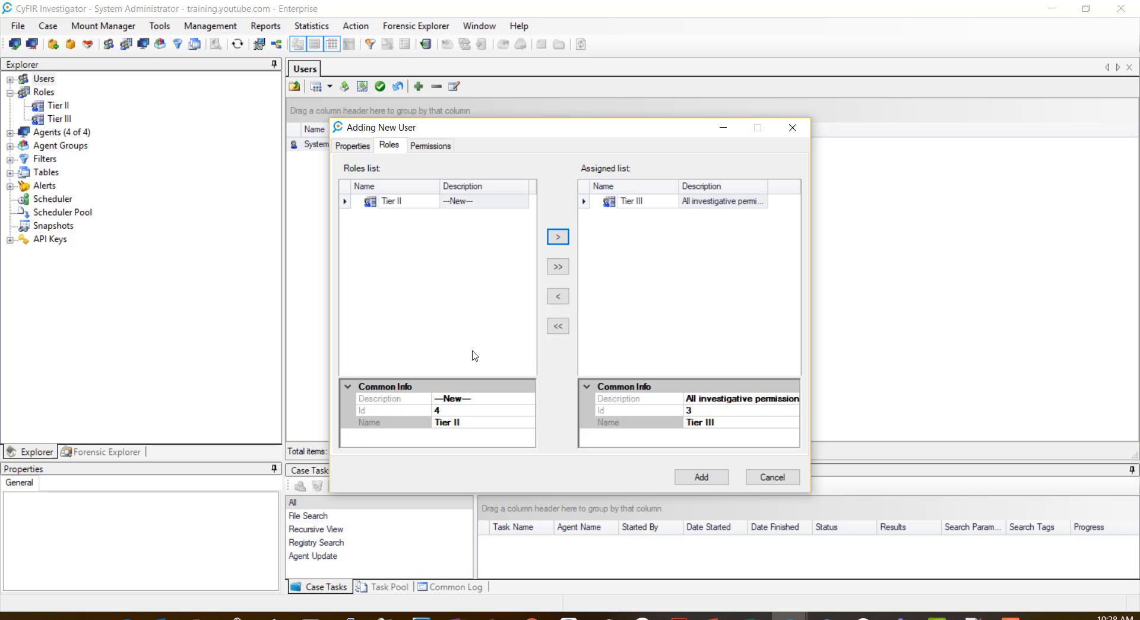
{"action": "left_click", "coordinate": [431, 146]}
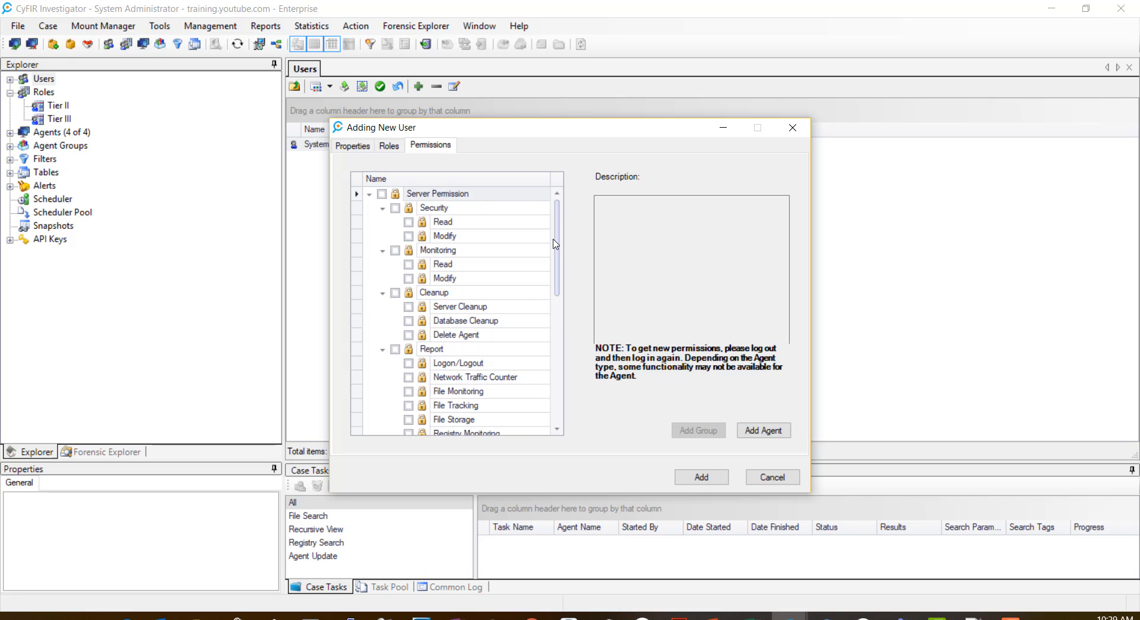
{"action": "mouse_move", "coordinate": [555, 243]}
{"action": "left_mouse_down"}
{"action": "mouse_move", "coordinate": [560, 380]}
{"action": "mouse_move", "coordinate": [560, 223]}
{"action": "left_mouse_up"}
{"action": "left_click", "coordinate": [701, 478]}
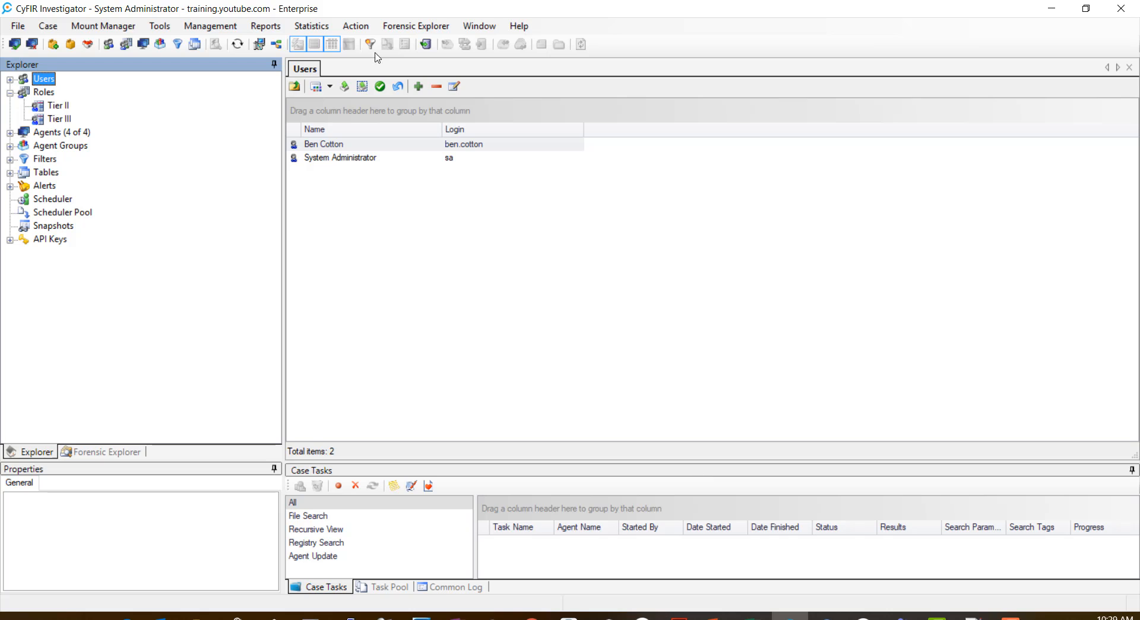
Step: Start adding another new user and replace the default name with the user's full name
{"action": "right_click", "coordinate": [48, 80]}
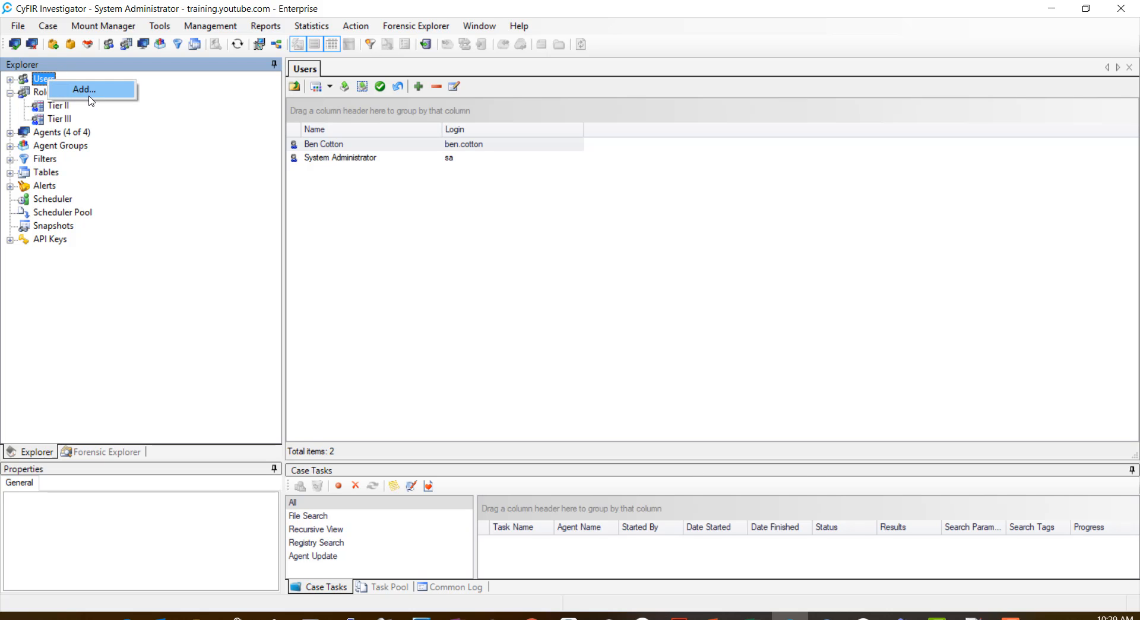
{"action": "left_click", "coordinate": [89, 93]}
{"action": "left_click_drag", "start_coordinate": [577, 194], "coordinate": [472, 199]}
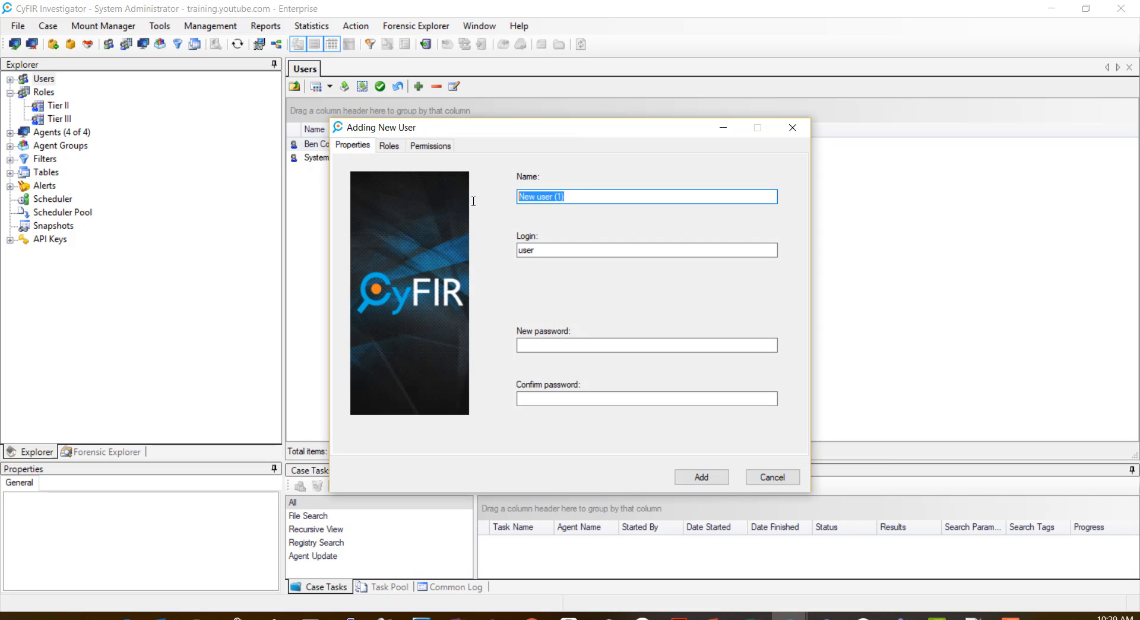
{"action": "type", "text": "John Doe"}
Step: Enter the user's login, correcting a typo, then the password in both password fields
{"action": "key", "text": "Tab"}
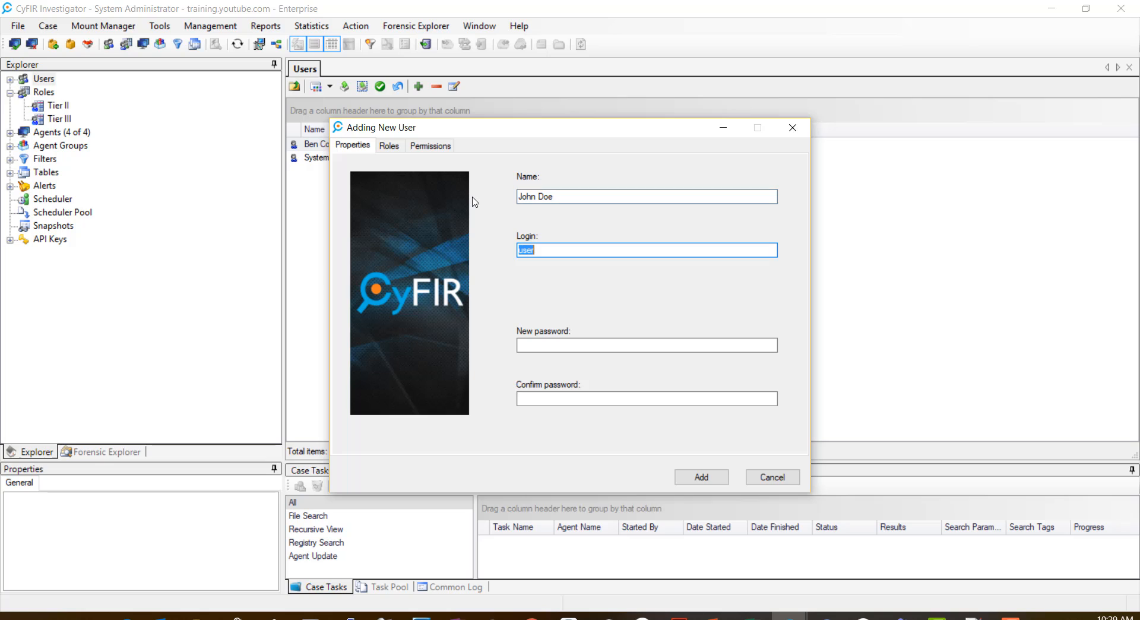
{"action": "type", "text": "john.dow"}
{"action": "key", "text": "BackSpace"}
{"action": "type", "text": "e"}
{"action": "key", "text": "Tab"}
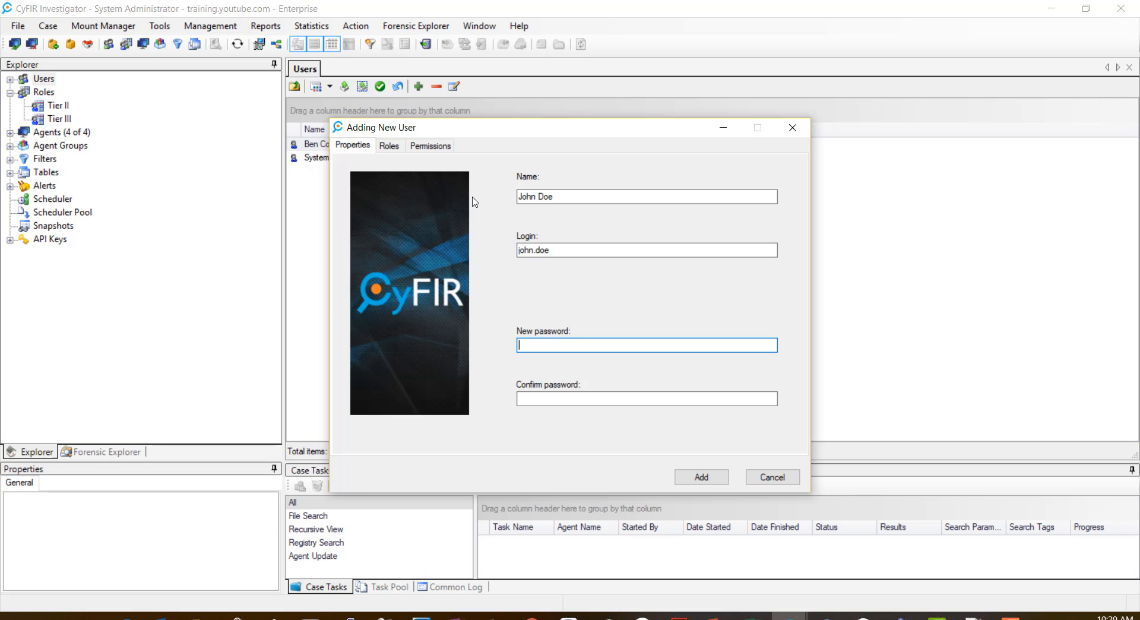
{"action": "type", "text": "*********"}
{"action": "key", "text": "Tab"}
{"action": "type", "text": "*******"}
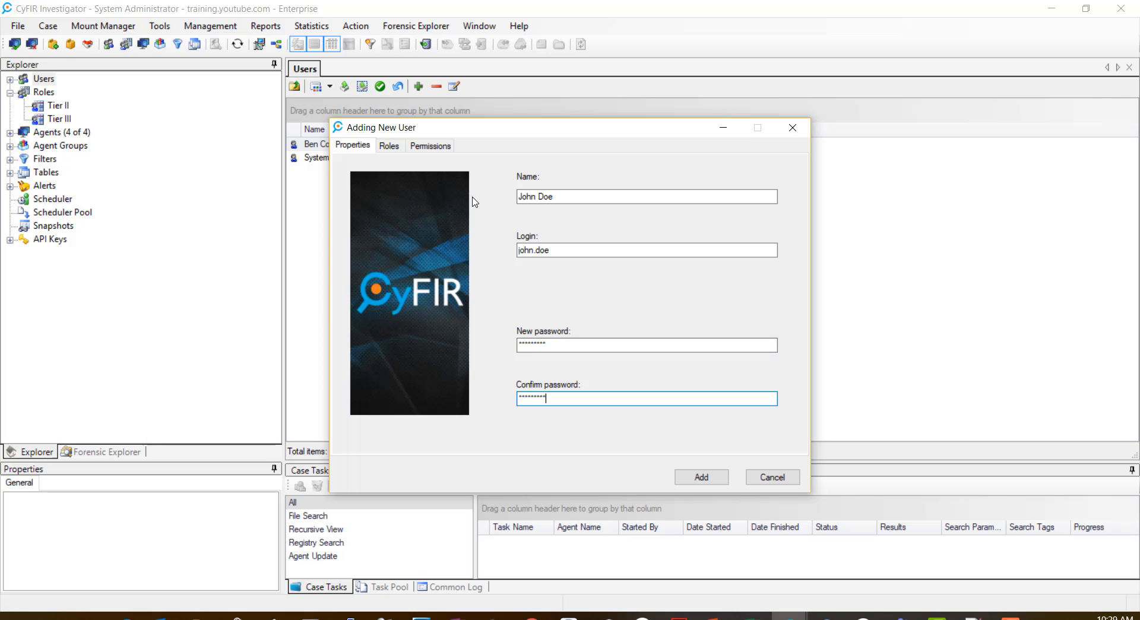
{"action": "type", "text": "**"}
Step: Assign the Tier II role to the new user and save them
{"action": "left_click", "coordinate": [397, 147]}
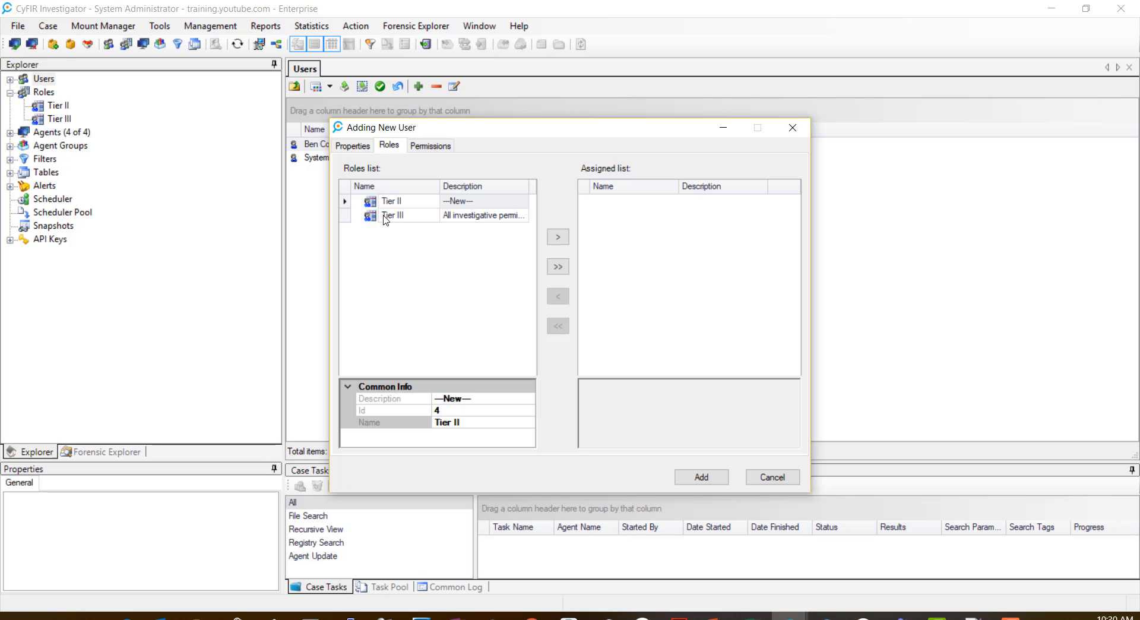
{"action": "left_click", "coordinate": [391, 202]}
{"action": "left_click", "coordinate": [558, 237]}
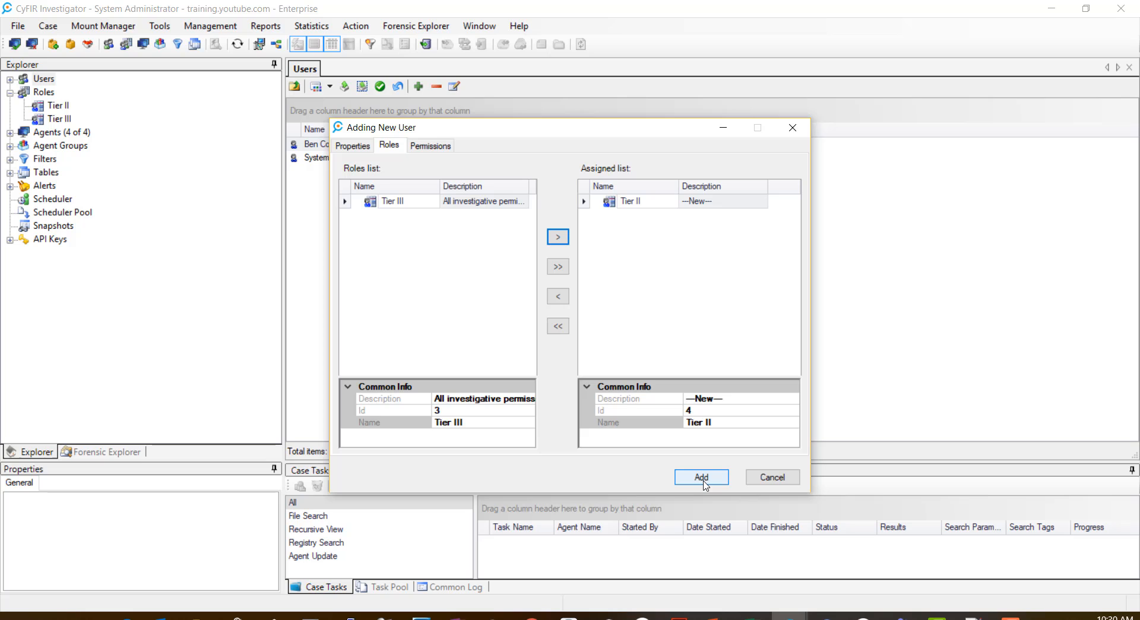
{"action": "left_click", "coordinate": [705, 482]}
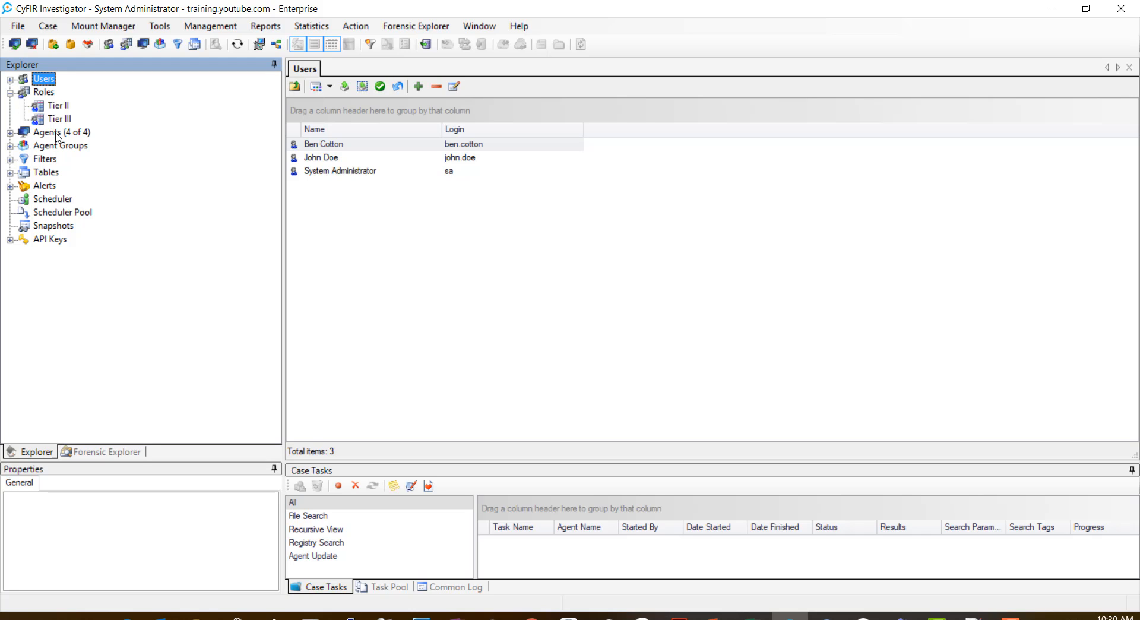
Step: Expand Agent Groups in the Explorer tree to show the Unassigned group
{"action": "left_click", "coordinate": [10, 147]}
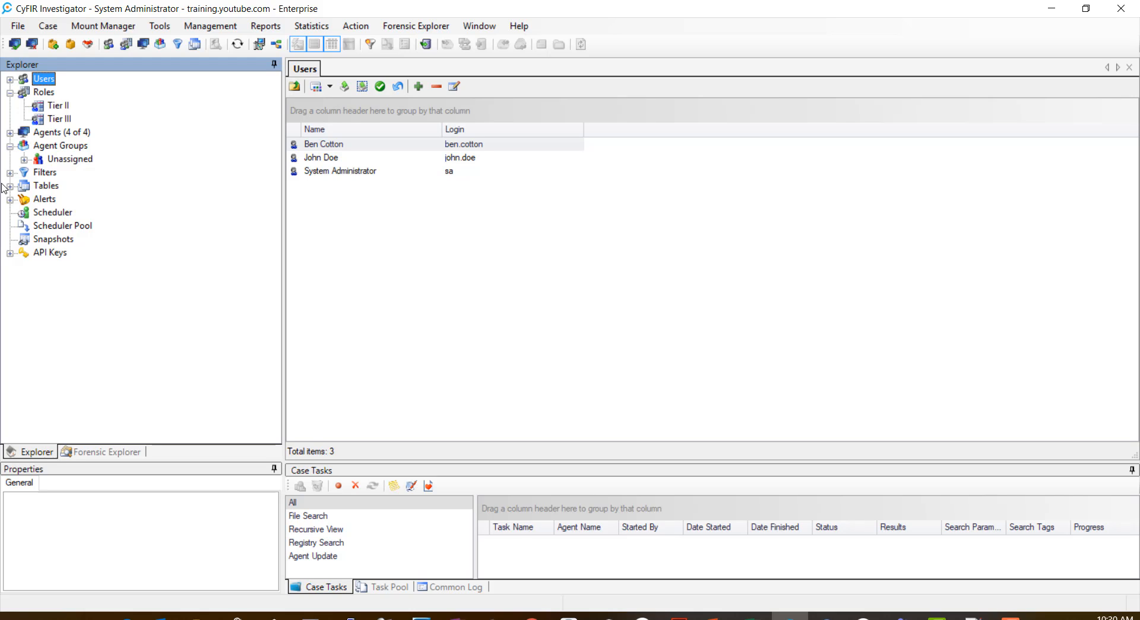
Step: Start a new agent group and name it 'Enterprise'
{"action": "left_click", "coordinate": [55, 148]}
{"action": "right_click", "coordinate": [55, 148]}
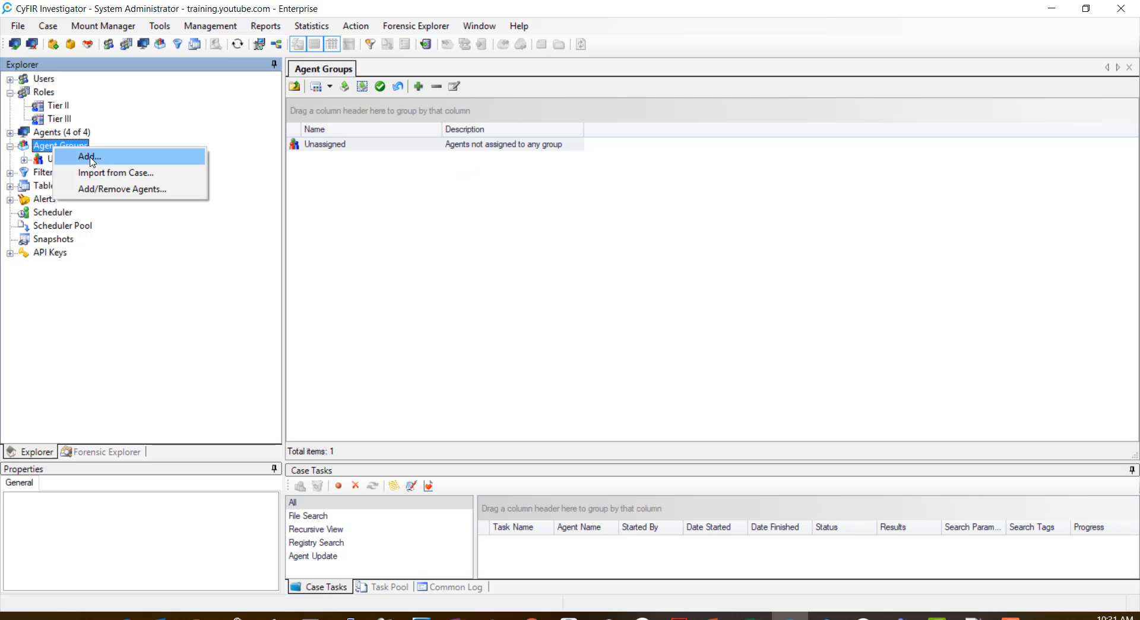
{"action": "left_click", "coordinate": [91, 159]}
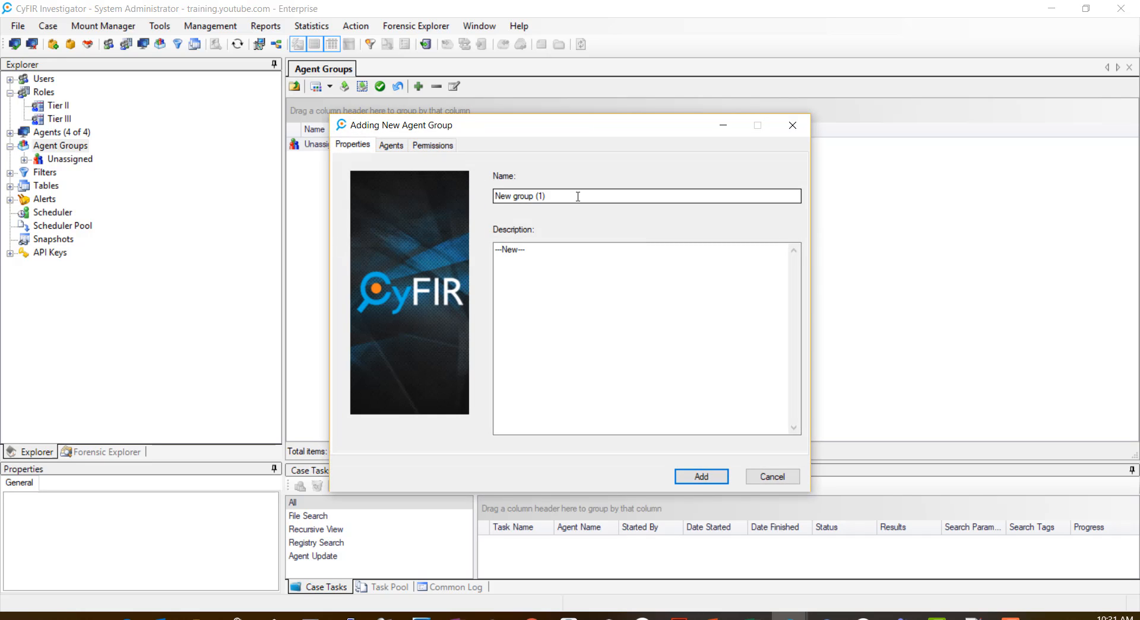
{"action": "left_click_drag", "start_coordinate": [575, 195], "coordinate": [431, 200]}
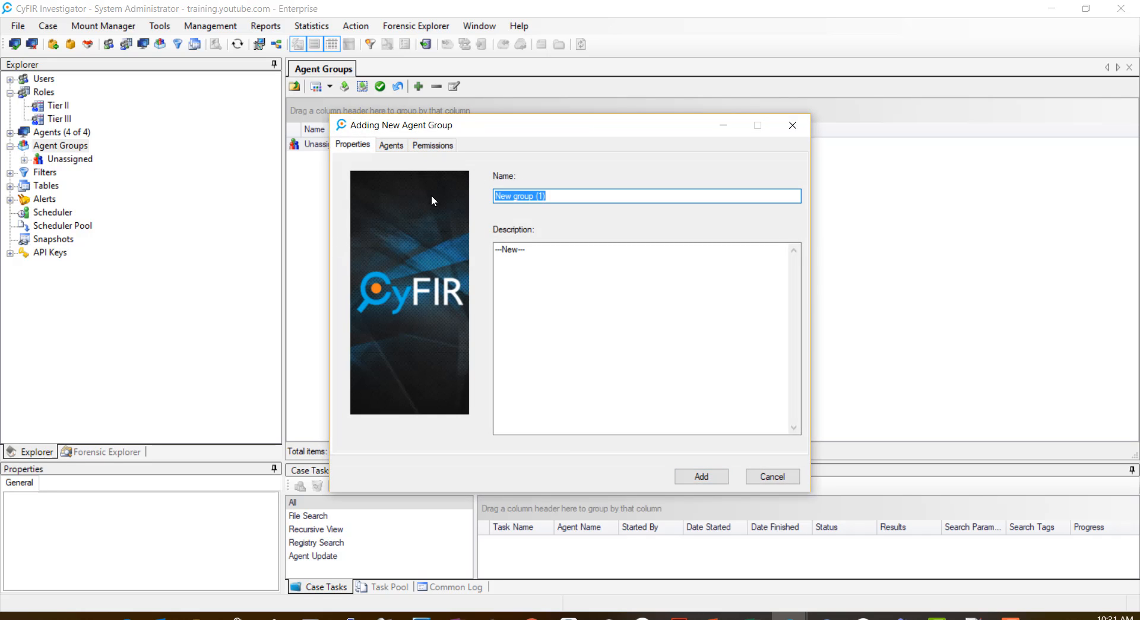
{"action": "type", "text": "Enterprise"}
Step: Assign 2008-Agent-0 and then all remaining agents to the group, then view its permissions
{"action": "left_click", "coordinate": [392, 146]}
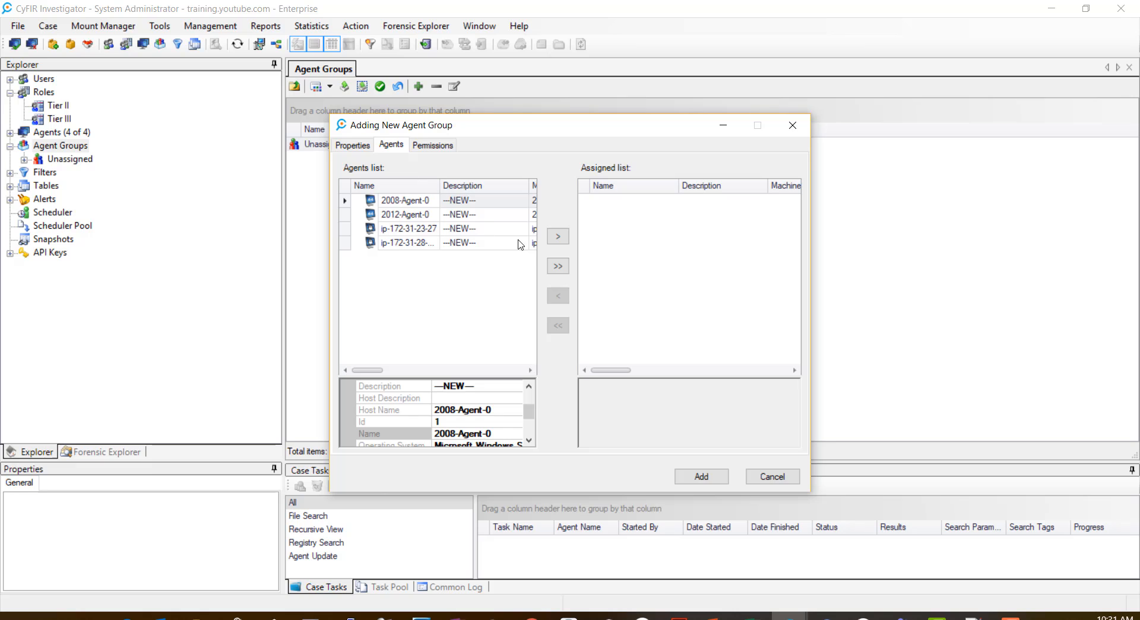
{"action": "left_click", "coordinate": [406, 229]}
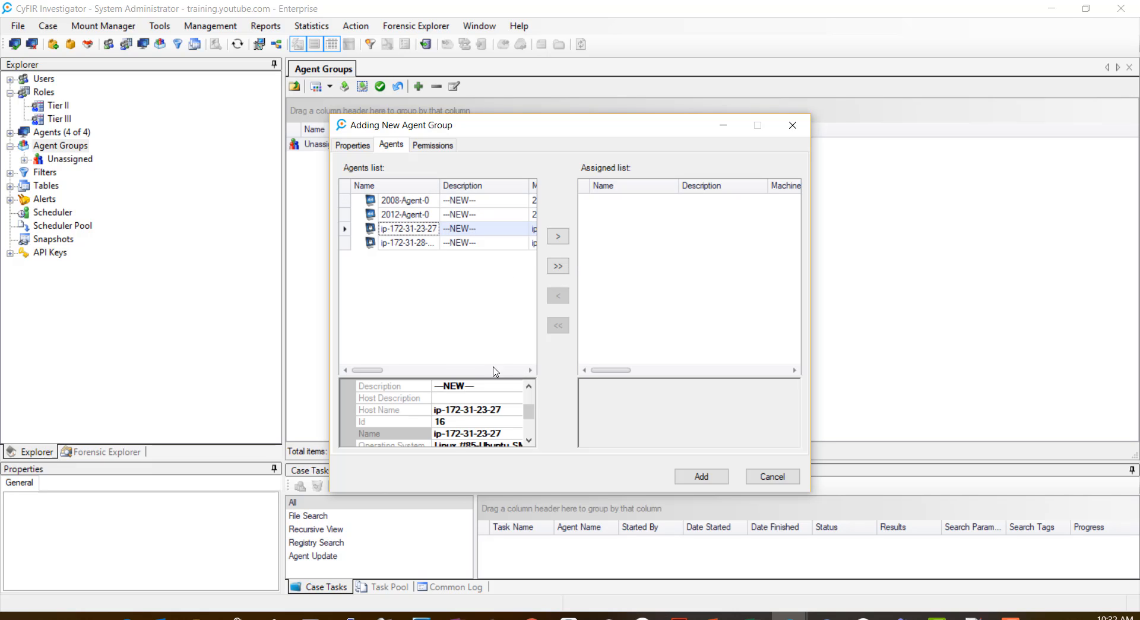
{"action": "left_click", "coordinate": [402, 202]}
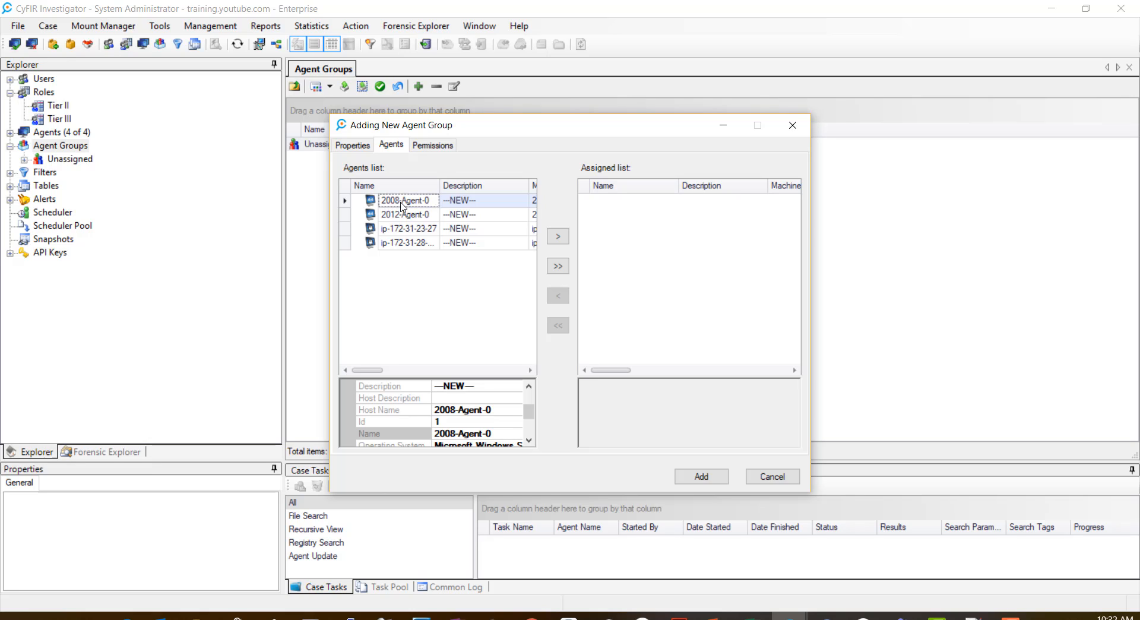
{"action": "left_click", "coordinate": [556, 238]}
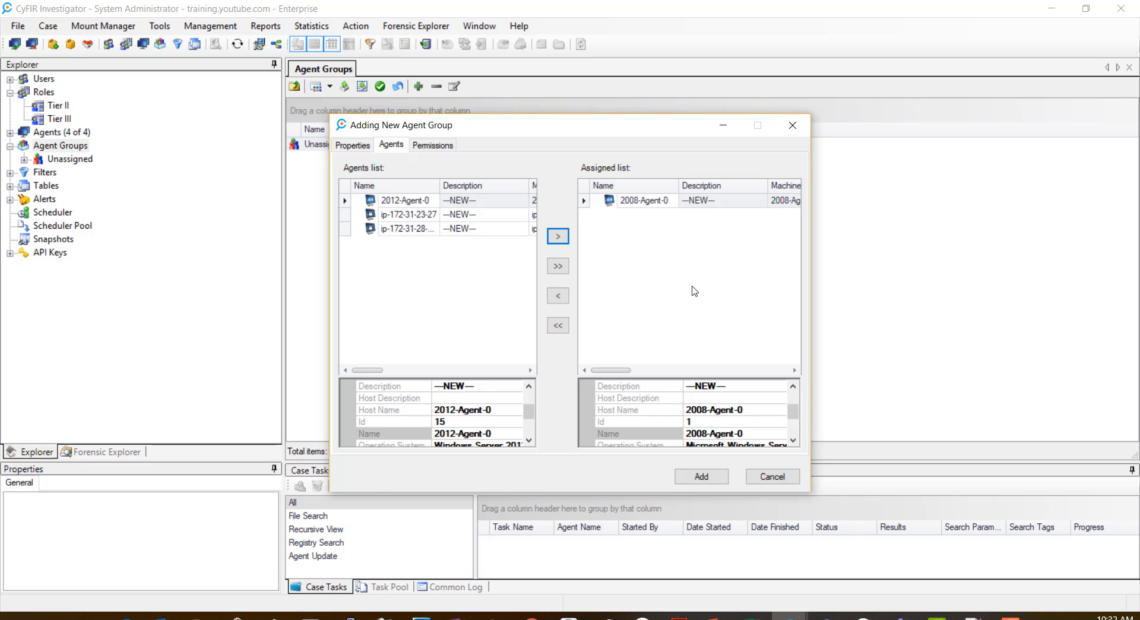
{"action": "left_click", "coordinate": [558, 267]}
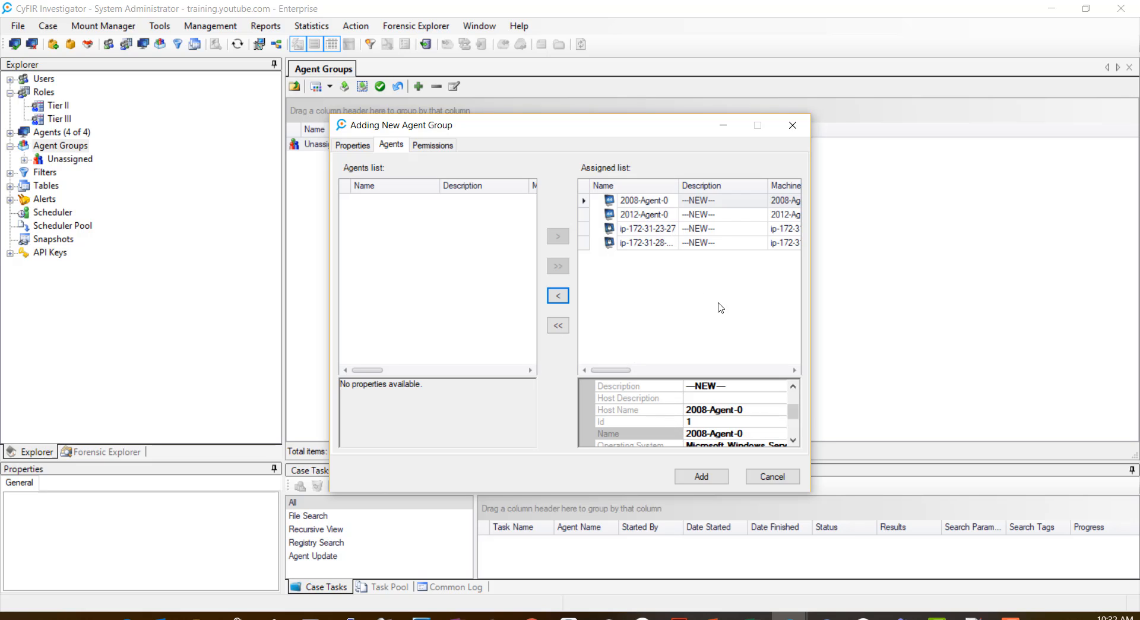
{"action": "left_click", "coordinate": [443, 146]}
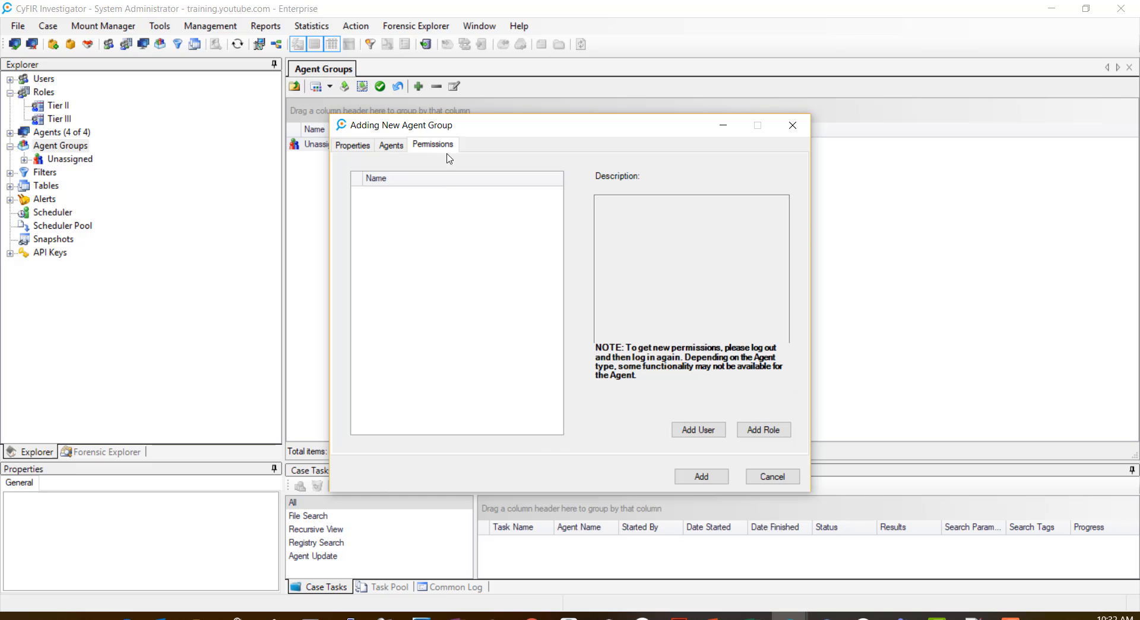
Step: Add the Tier II and Tier III roles to the Enterprise group's permissions
{"action": "left_click", "coordinate": [765, 431]}
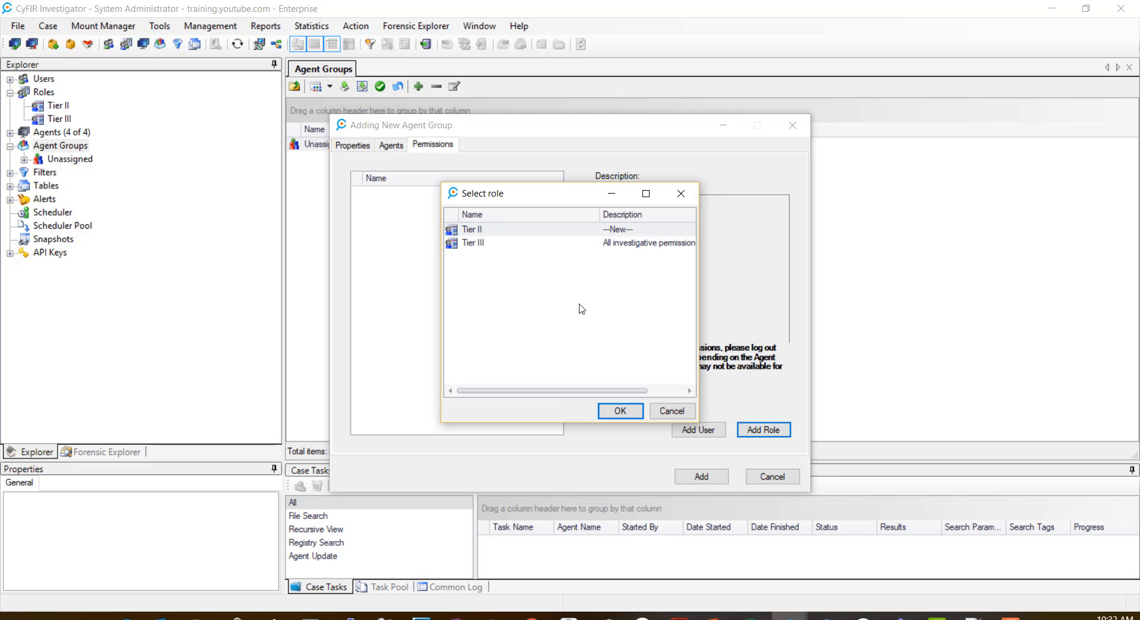
{"action": "left_click", "coordinate": [620, 410]}
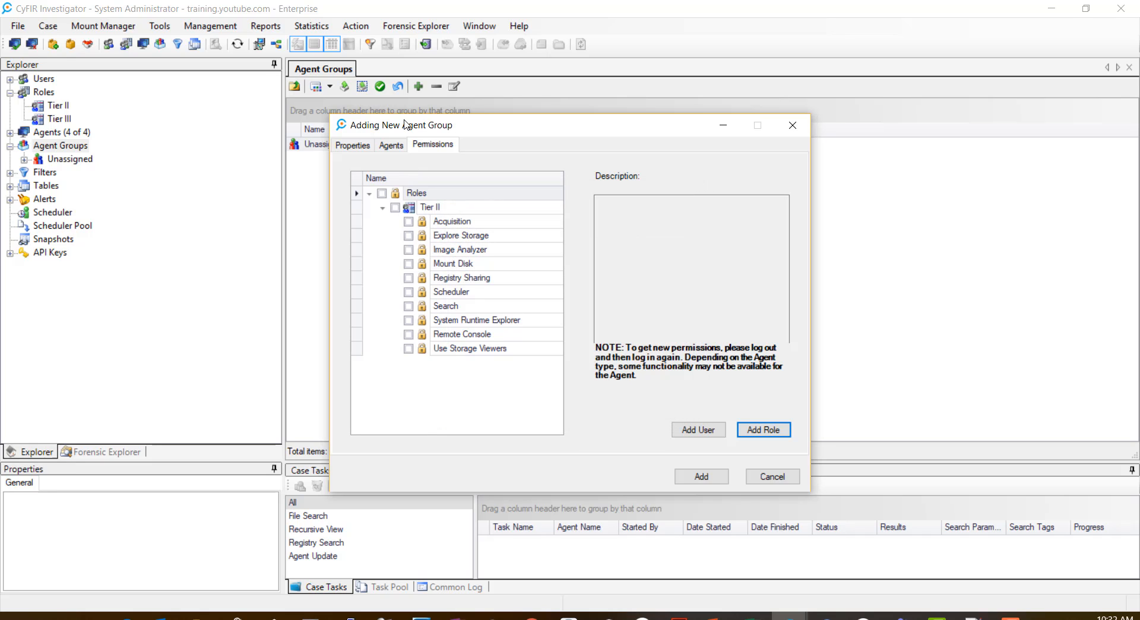
{"action": "left_click", "coordinate": [765, 430]}
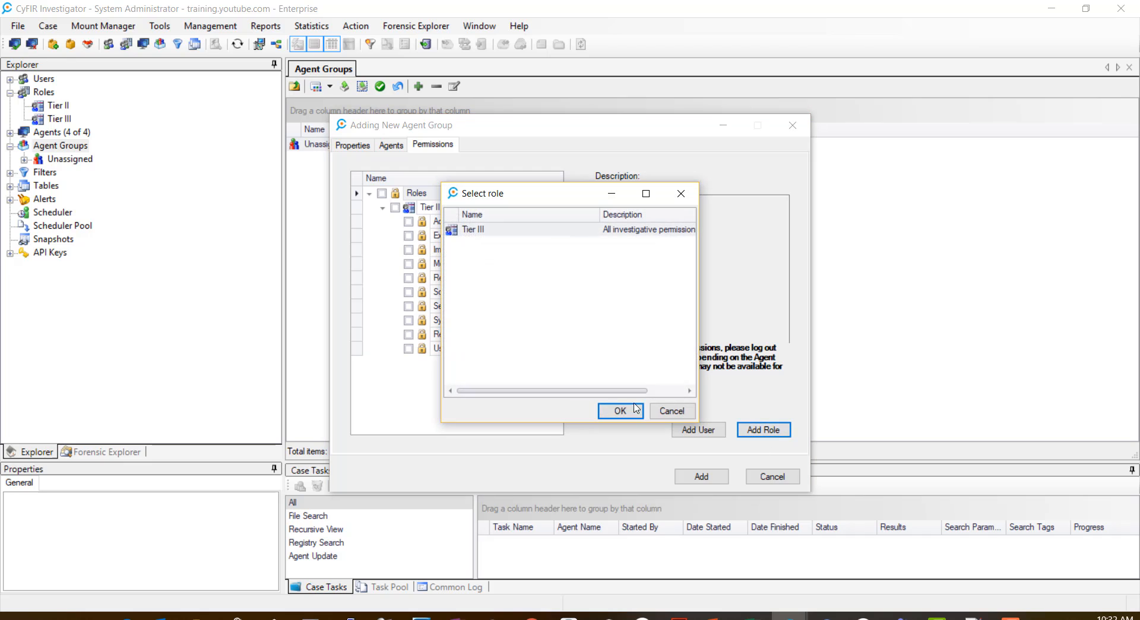
{"action": "left_click", "coordinate": [619, 410]}
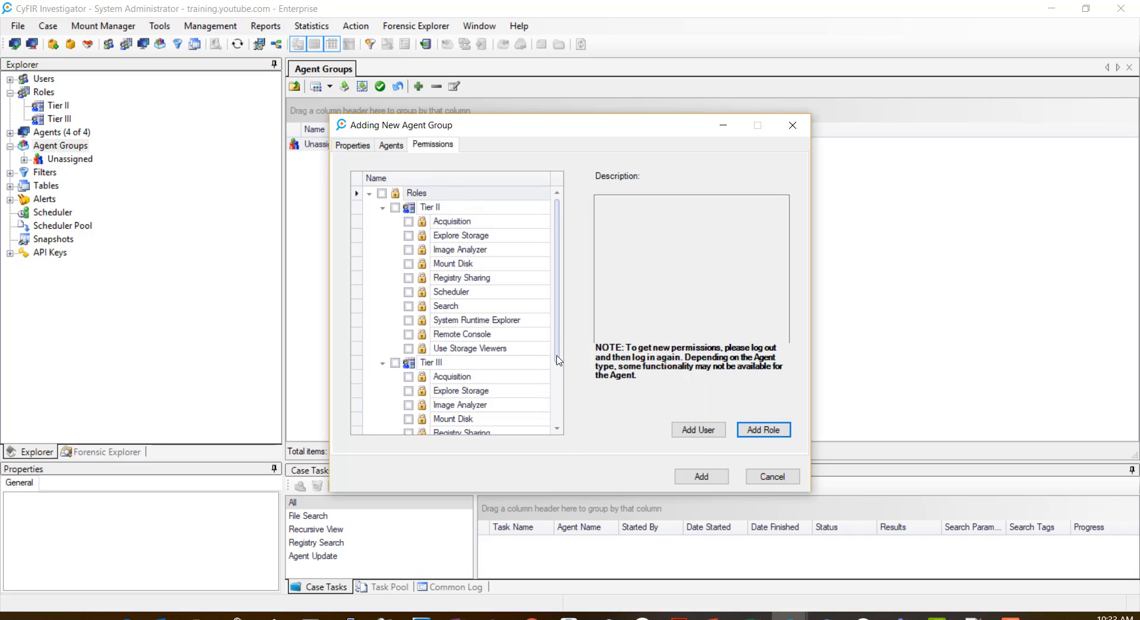
{"action": "mouse_move", "coordinate": [558, 355]}
{"action": "left_mouse_down"}
{"action": "mouse_move", "coordinate": [558, 415]}
{"action": "mouse_move", "coordinate": [563, 350]}
{"action": "left_mouse_up"}
Step: Grant Tier II the Acquisition, Explore Storage, Image Analyzer and Mount Disk permissions
{"action": "left_click", "coordinate": [443, 228]}
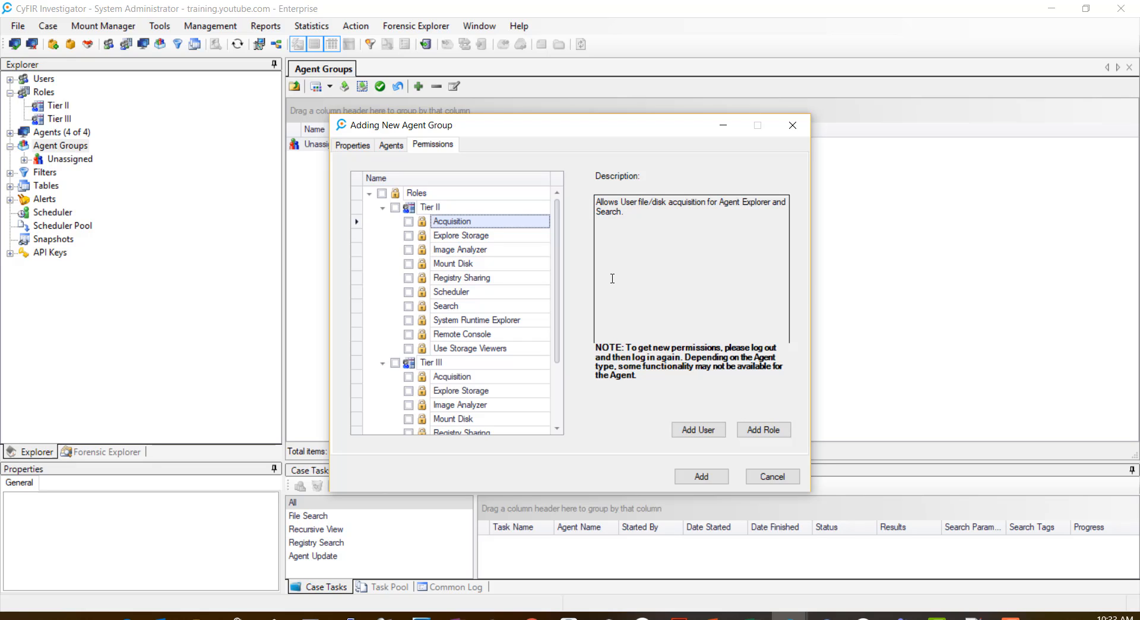
{"action": "left_click", "coordinate": [408, 222]}
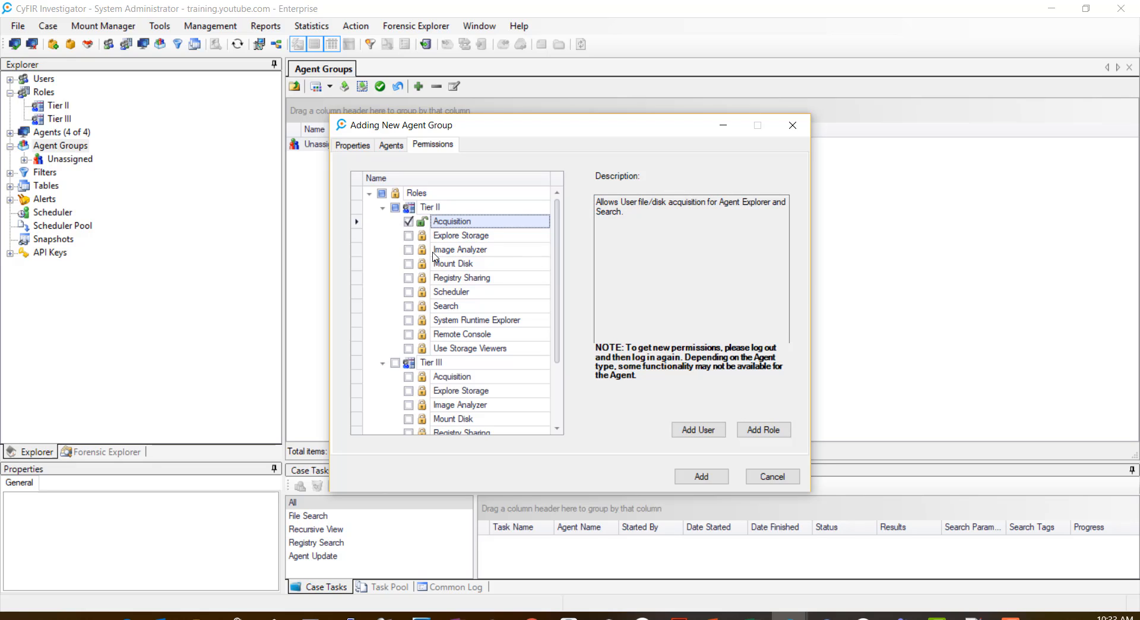
{"action": "left_click", "coordinate": [460, 237]}
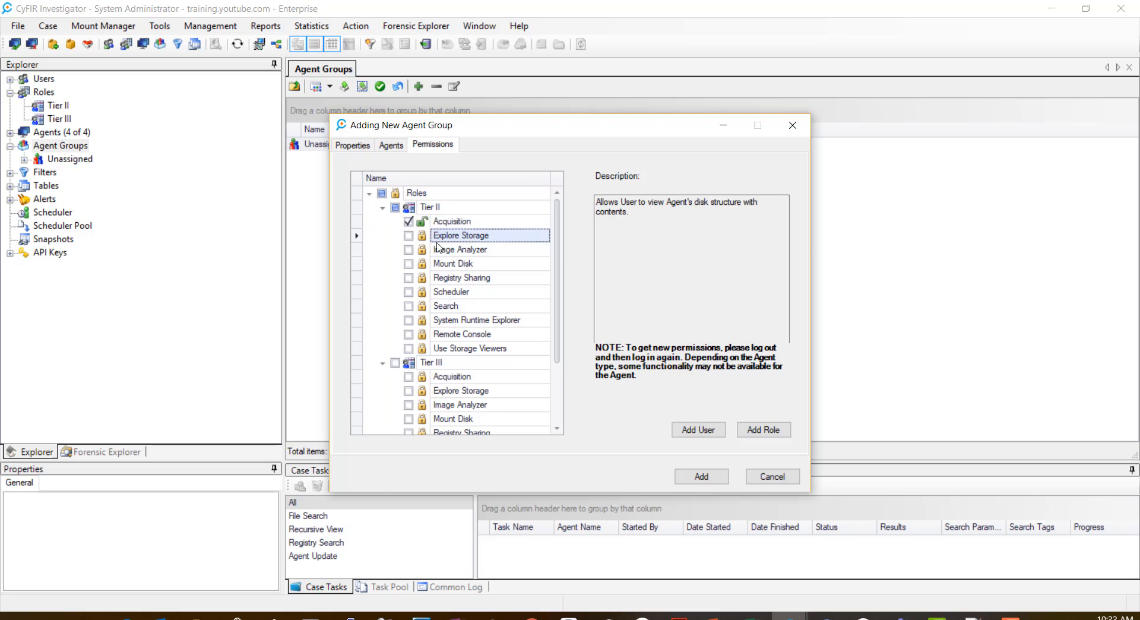
{"action": "left_click", "coordinate": [409, 236]}
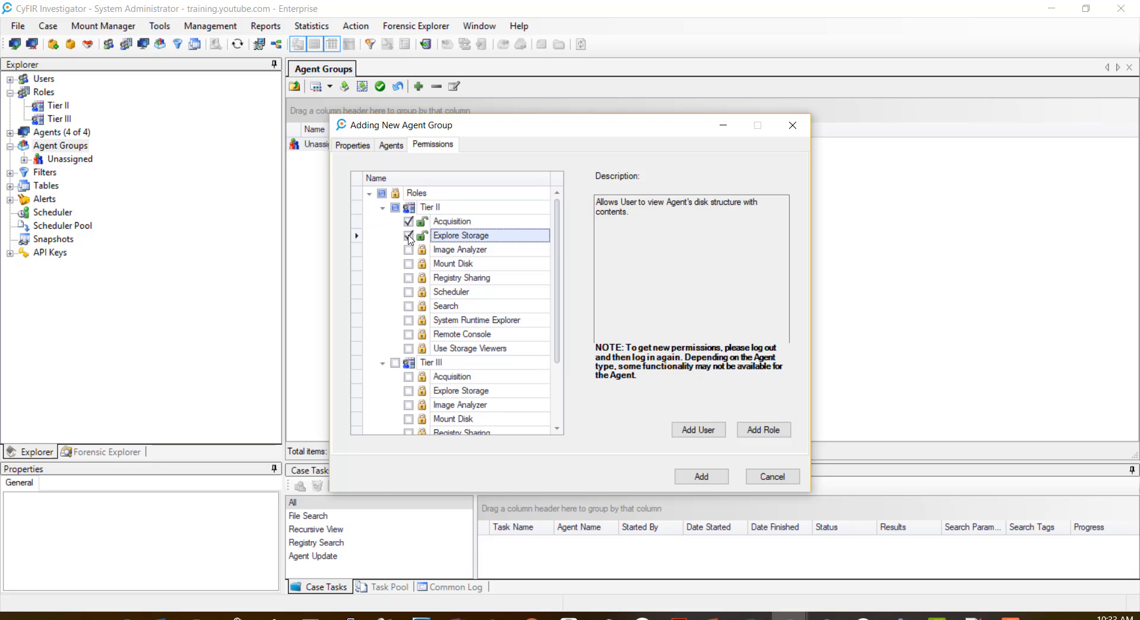
{"action": "left_click", "coordinate": [450, 251]}
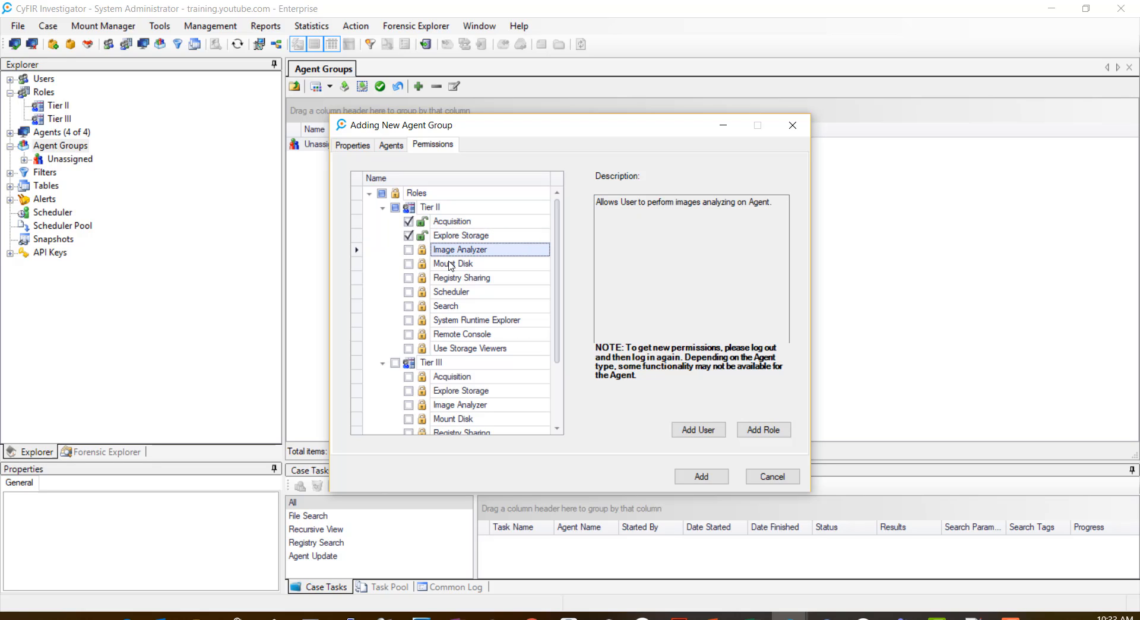
{"action": "left_click", "coordinate": [409, 250]}
{"action": "left_click", "coordinate": [458, 265]}
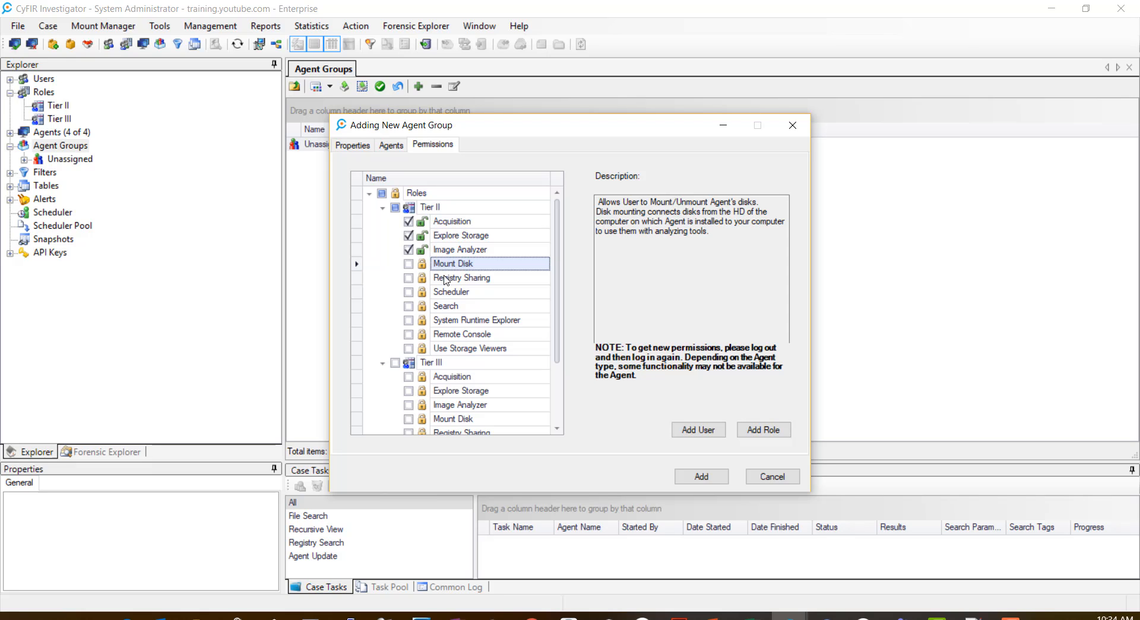
{"action": "left_click", "coordinate": [409, 264]}
Step: Grant Tier II Registry Sharing through Use Storage Viewers, and give Tier III every permission
{"action": "left_click", "coordinate": [408, 278]}
{"action": "left_click", "coordinate": [409, 292]}
{"action": "left_click", "coordinate": [409, 306]}
{"action": "left_click", "coordinate": [409, 320]}
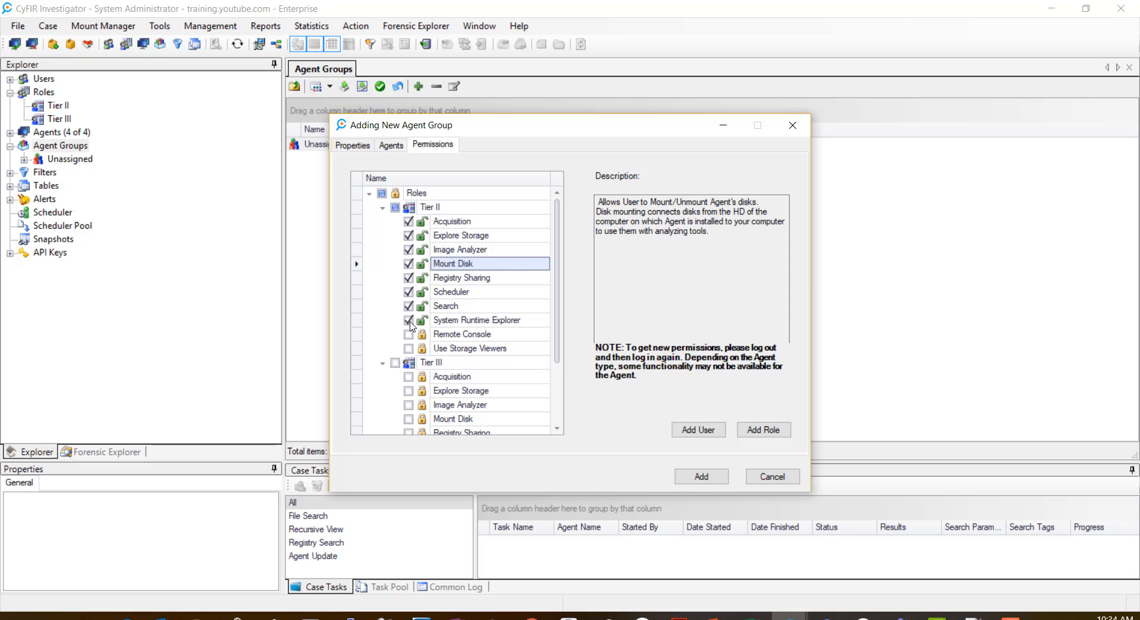
{"action": "left_click", "coordinate": [408, 349]}
{"action": "left_click_drag", "start_coordinate": [560, 358], "coordinate": [554, 424]}
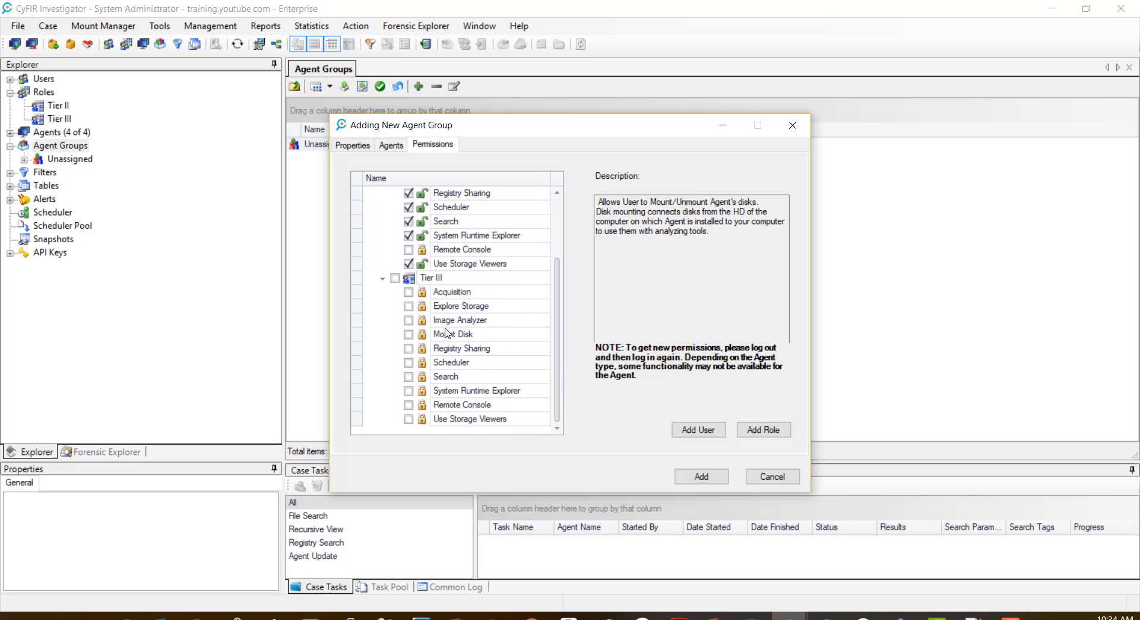
{"action": "left_click", "coordinate": [395, 278]}
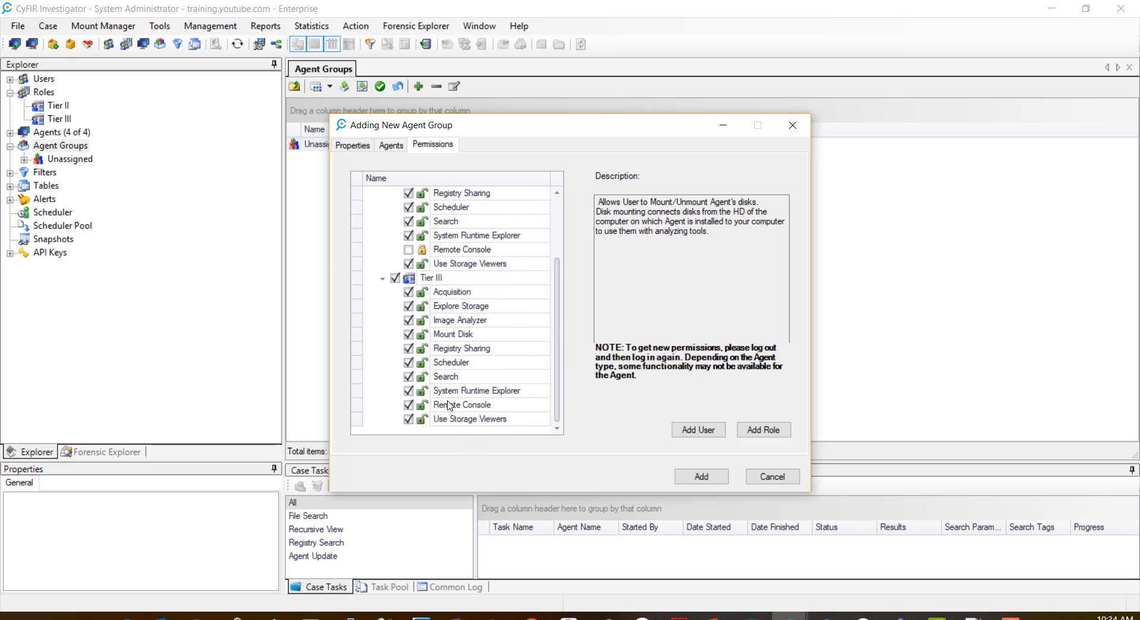
Step: Read the description of Tier III's Remote Console permission
{"action": "left_click", "coordinate": [461, 406]}
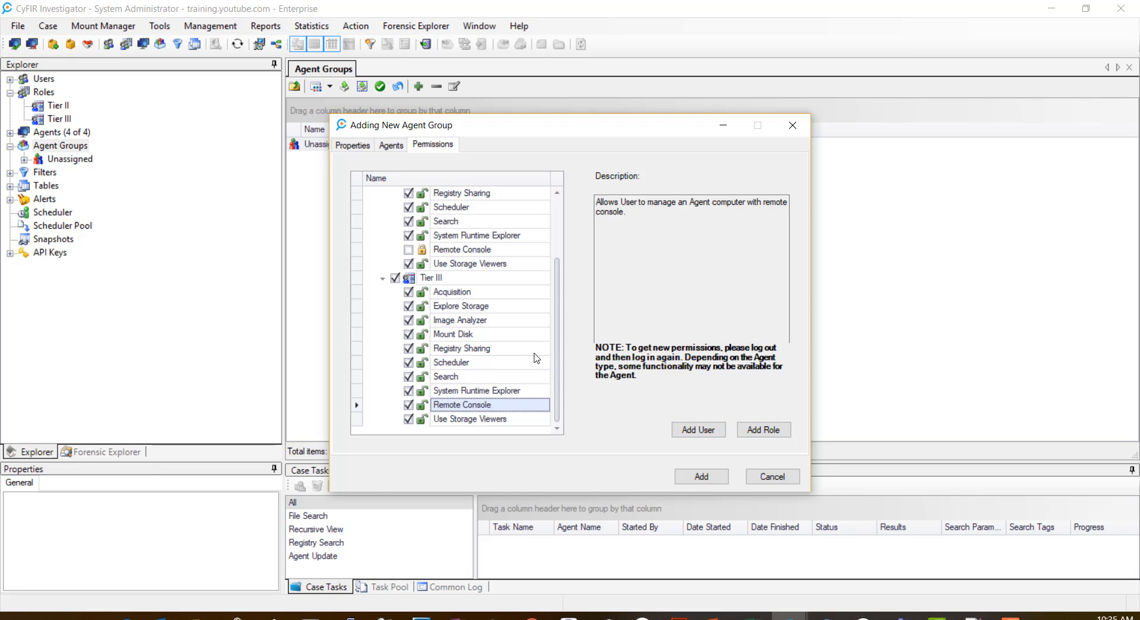
Step: Save the Enterprise agent group and expand it to view its agents
{"action": "left_click", "coordinate": [701, 477]}
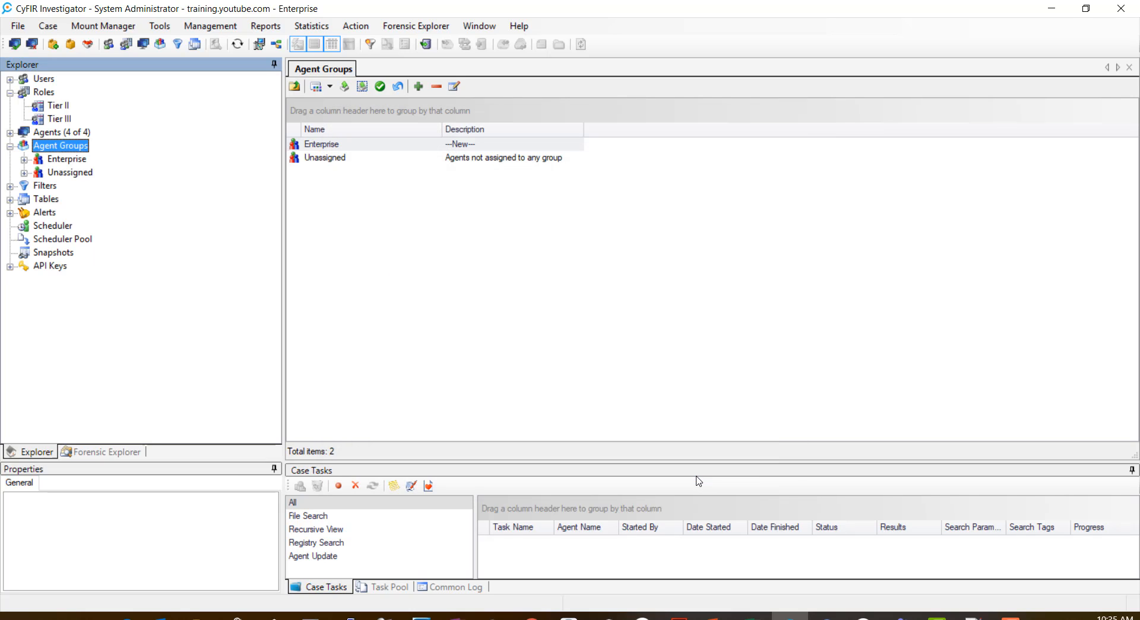
{"action": "left_click", "coordinate": [67, 159]}
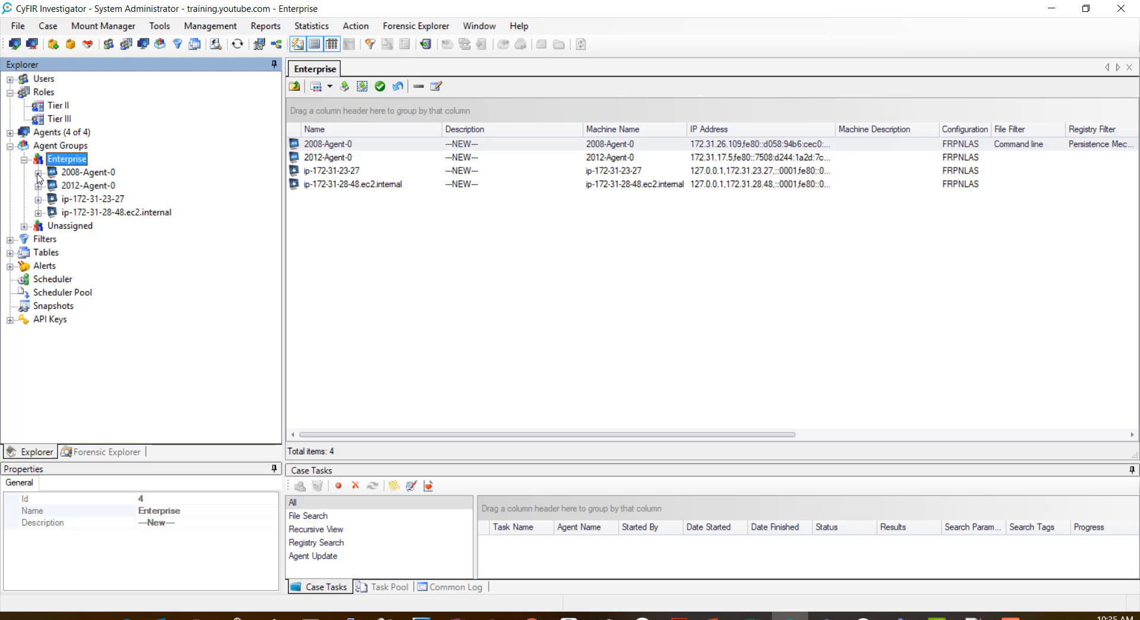
{"action": "left_click", "coordinate": [38, 174]}
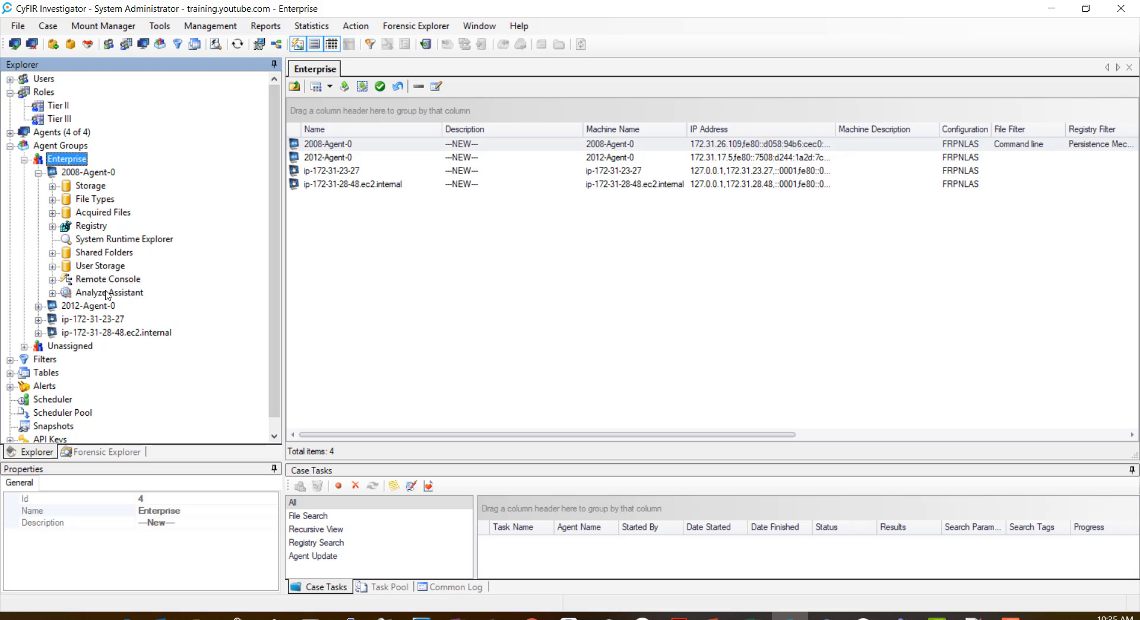
Step: Browse 2008-Agent-0's contents, then collapse Enterprise and select Agent Groups
{"action": "left_click", "coordinate": [38, 172]}
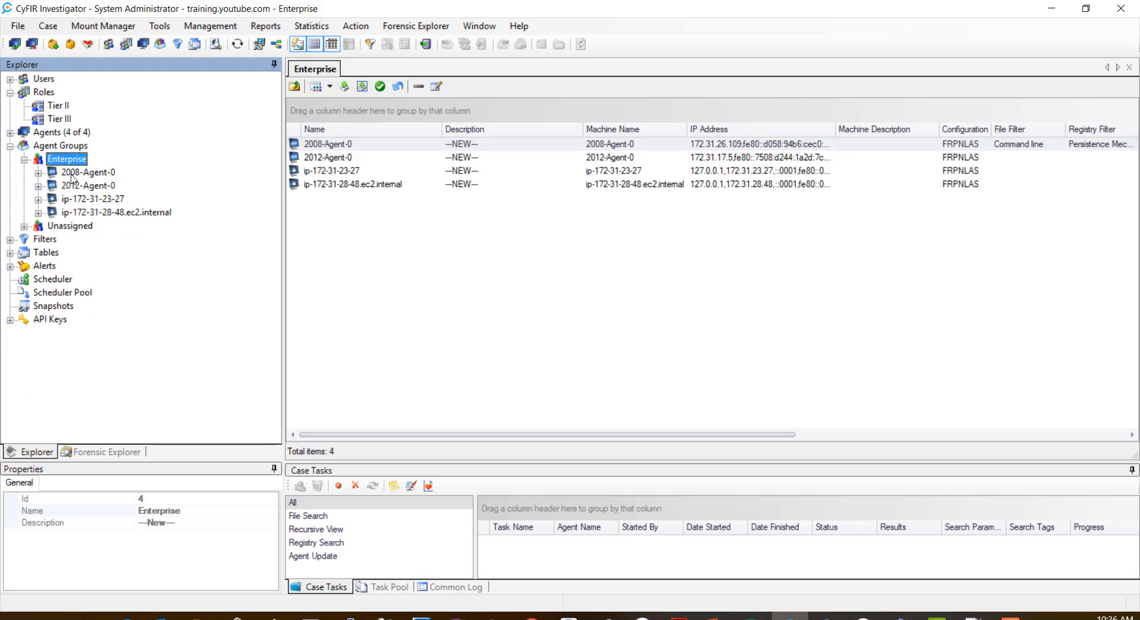
{"action": "left_click", "coordinate": [38, 172]}
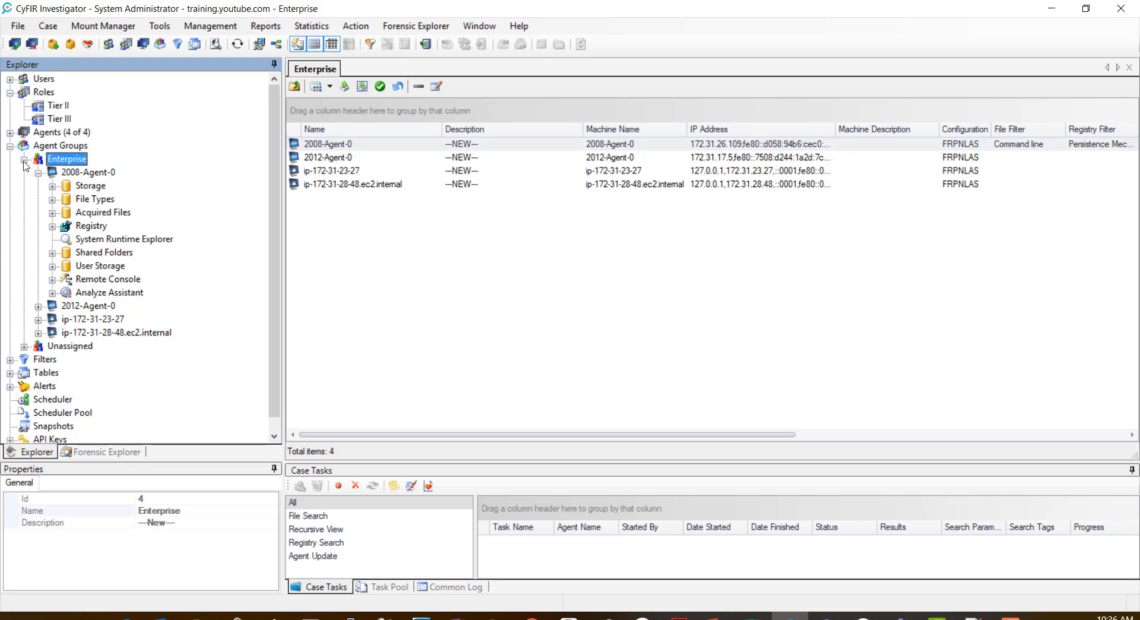
{"action": "left_click", "coordinate": [24, 160]}
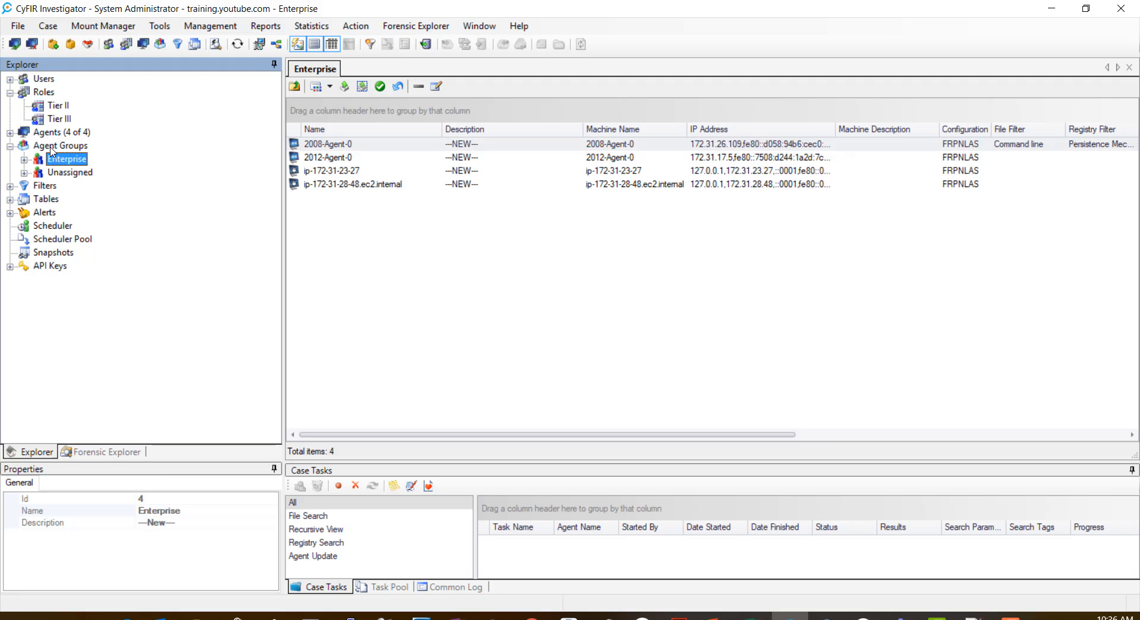
{"action": "left_click", "coordinate": [52, 151]}
Step: Add a new agent group and replace its default name with 'Windows OS', fixing a typo
{"action": "right_click", "coordinate": [51, 152]}
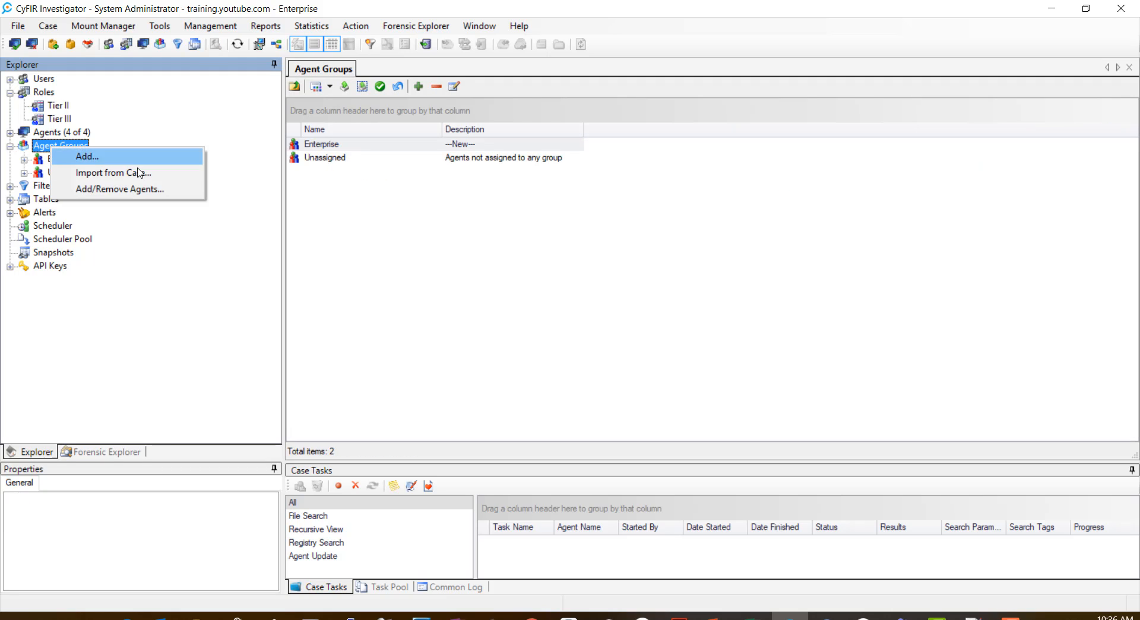
{"action": "left_click", "coordinate": [126, 157]}
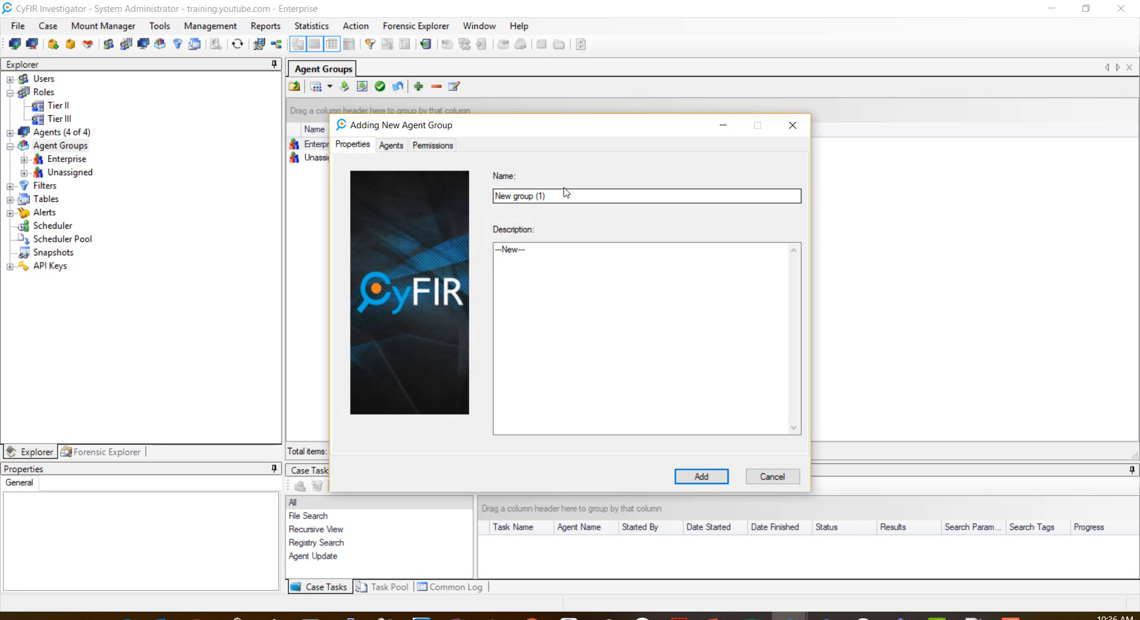
{"action": "left_click_drag", "start_coordinate": [564, 196], "coordinate": [450, 194]}
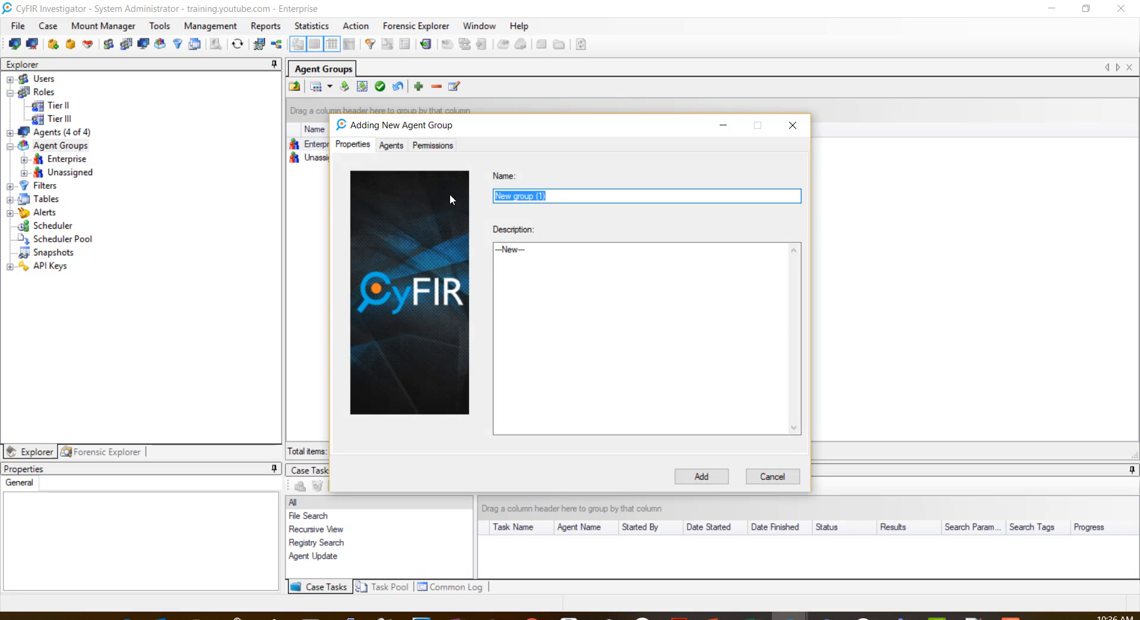
{"action": "type", "text": "Windows ODD"}
{"action": "key", "text": "BackSpace"}
{"action": "key", "text": "BackSpace"}
{"action": "key", "text": "BackSpace"}
{"action": "type", "text": "OS"}
Step: Scroll the group's agents list to bring the Operating System column into view
{"action": "left_click", "coordinate": [392, 145]}
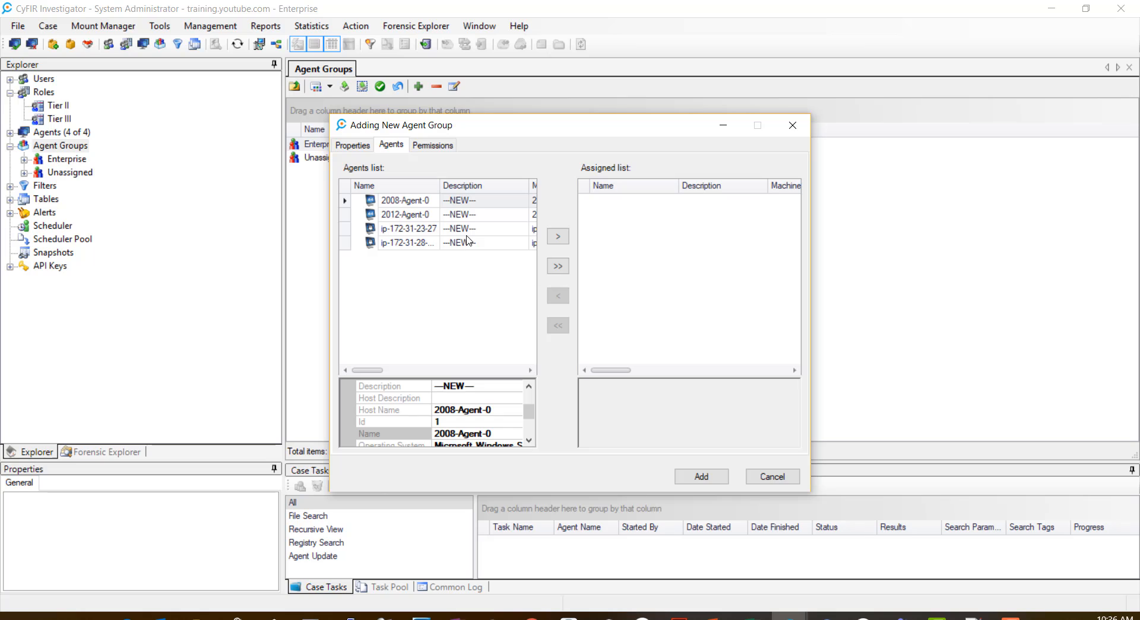
{"action": "left_click", "coordinate": [509, 370]}
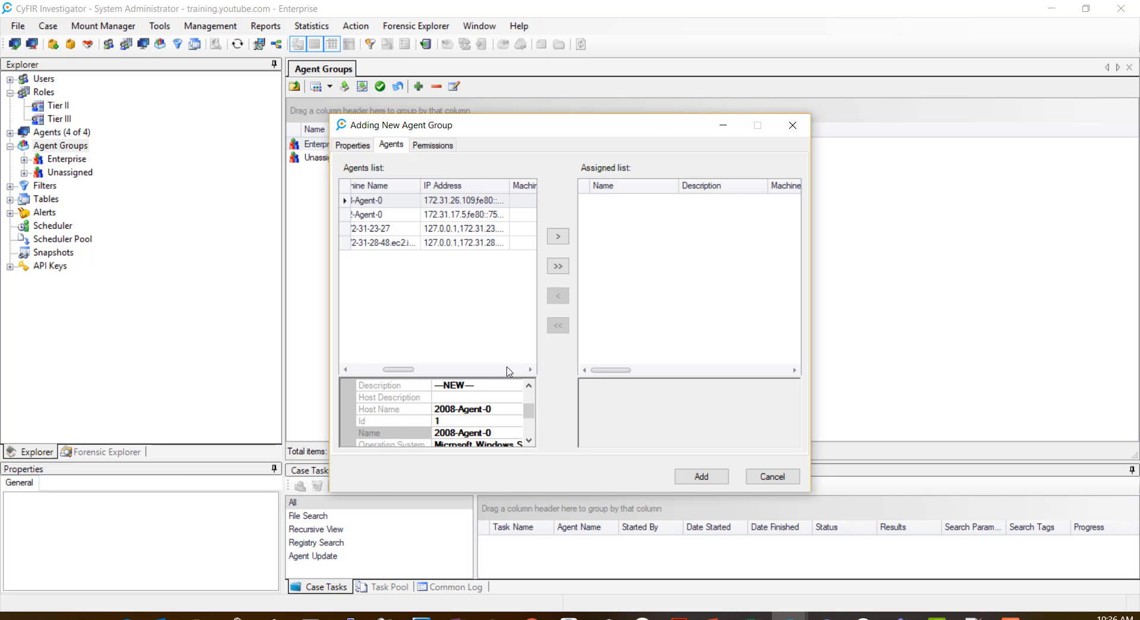
{"action": "left_click", "coordinate": [509, 370]}
{"action": "left_click", "coordinate": [508, 370]}
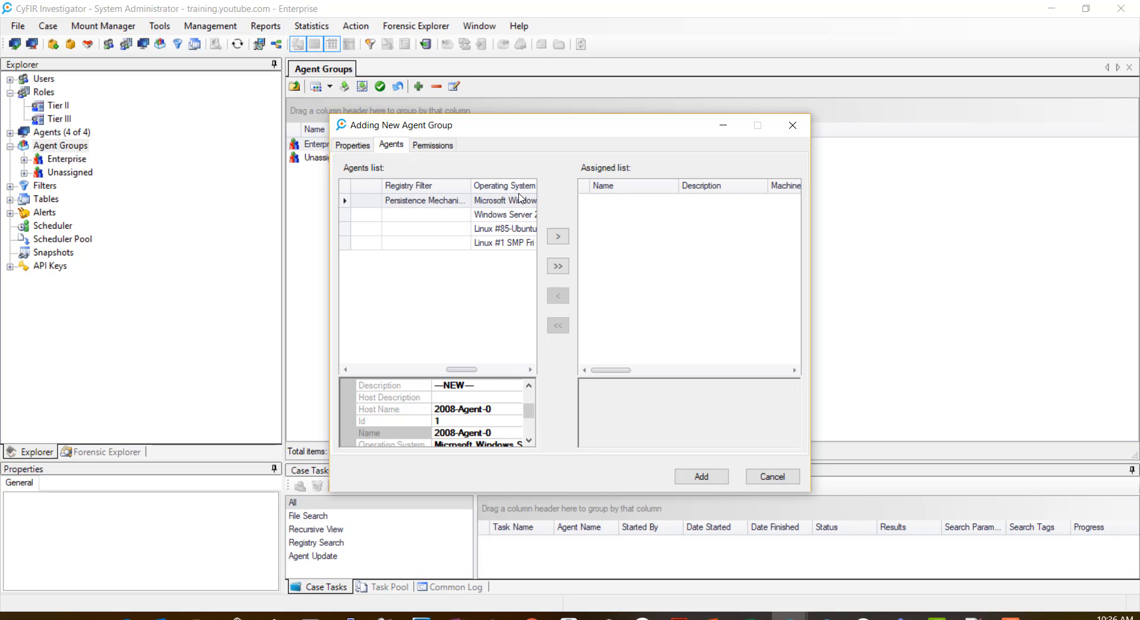
{"action": "left_click", "coordinate": [530, 369]}
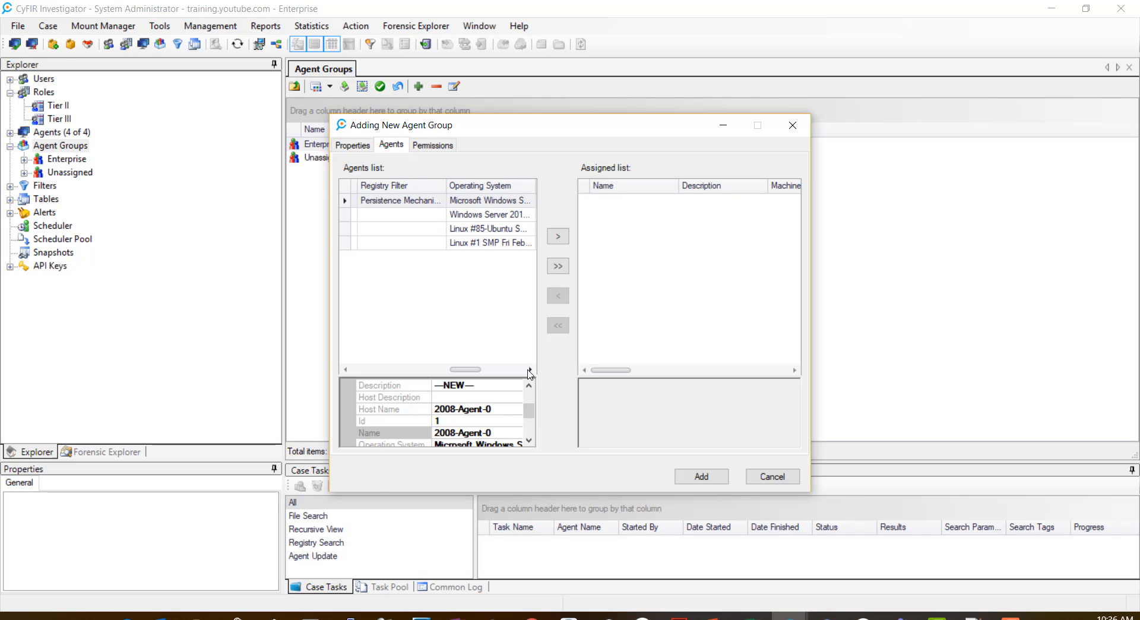
{"action": "left_click", "coordinate": [530, 370]}
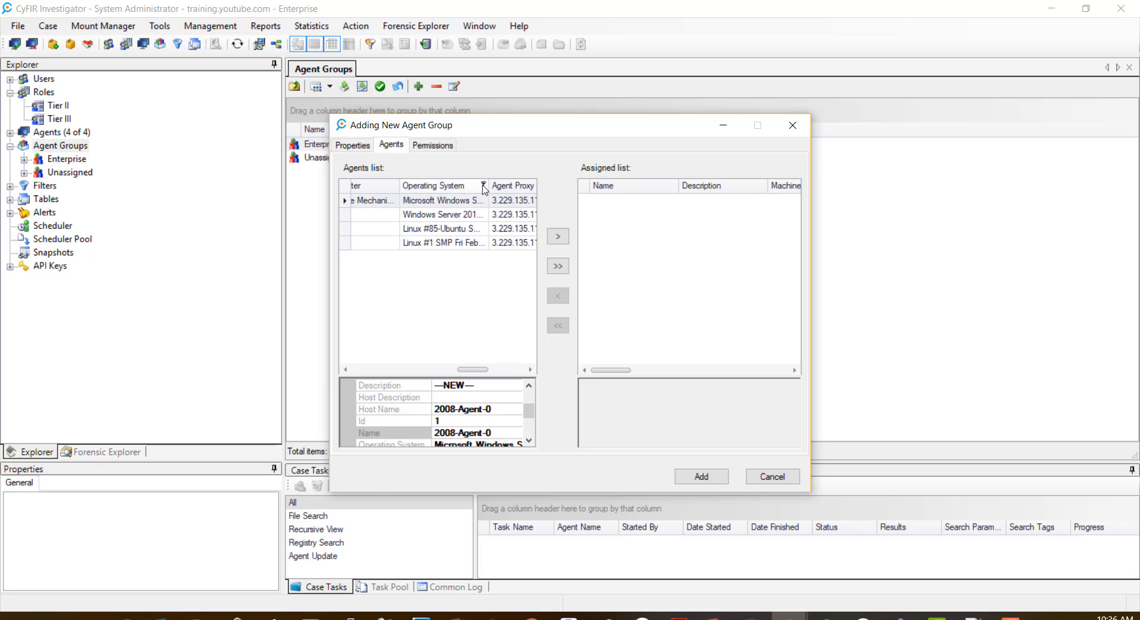
Step: Filter Operating System by 'windows', keep Server 2008 and 2012, assign both agents, and save
{"action": "left_click", "coordinate": [484, 184]}
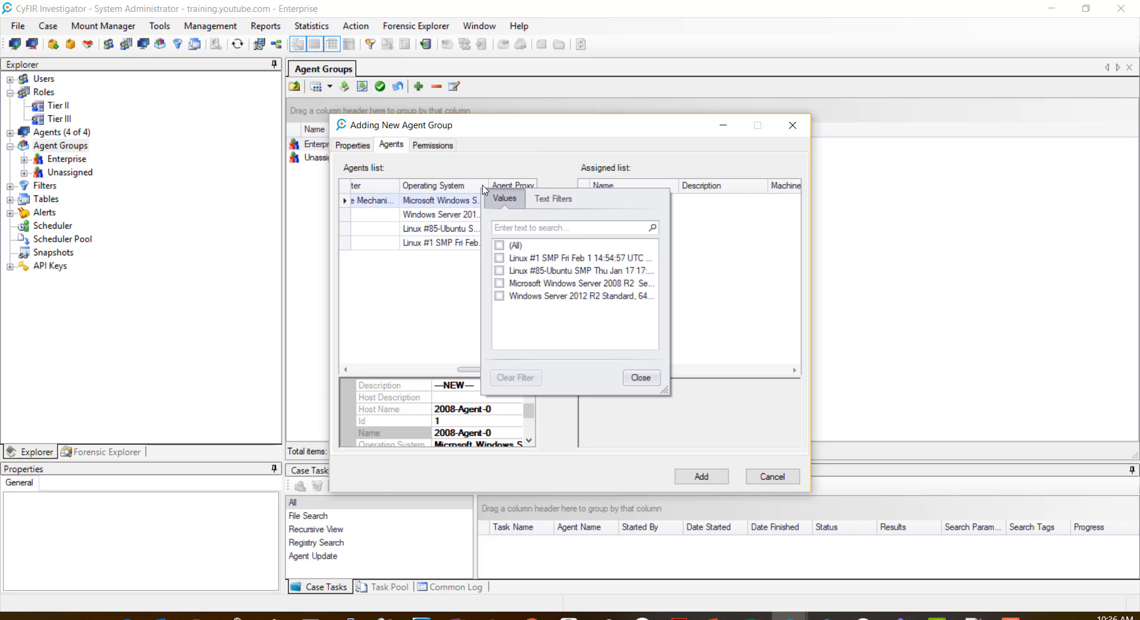
{"action": "left_click", "coordinate": [526, 227]}
{"action": "type", "text": "windows"}
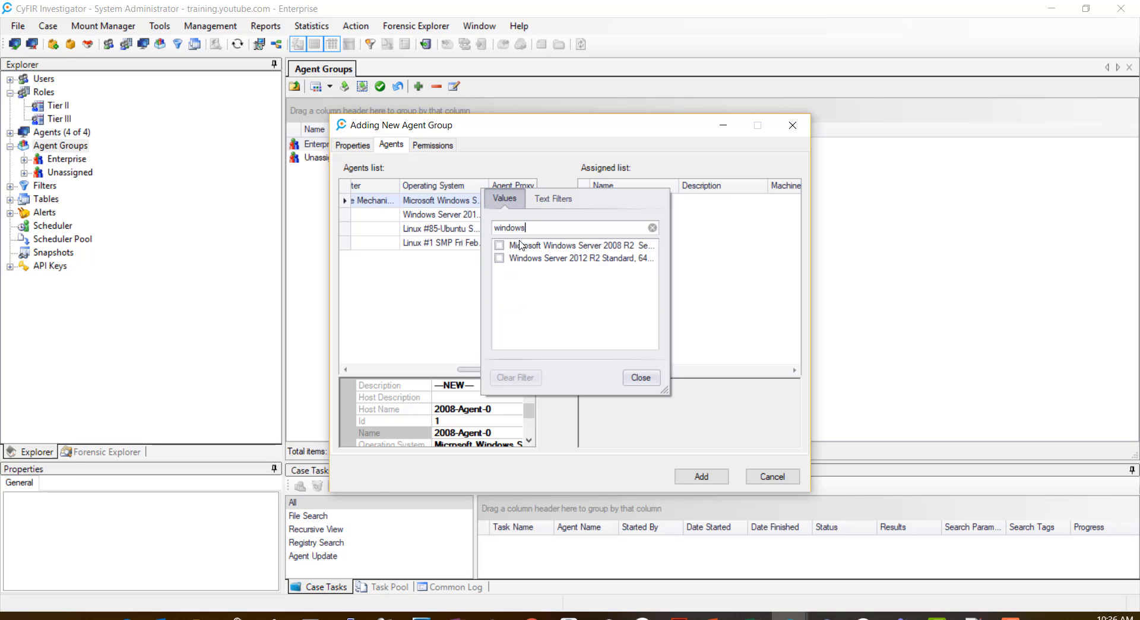
{"action": "left_click", "coordinate": [500, 245]}
{"action": "left_click", "coordinate": [499, 258]}
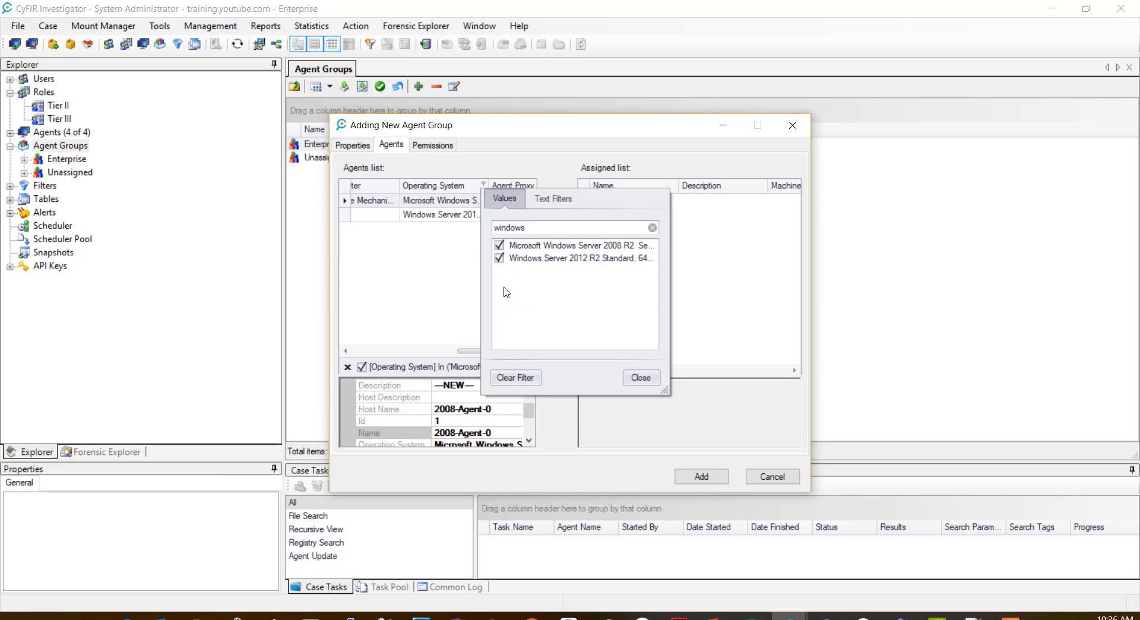
{"action": "left_click", "coordinate": [633, 380]}
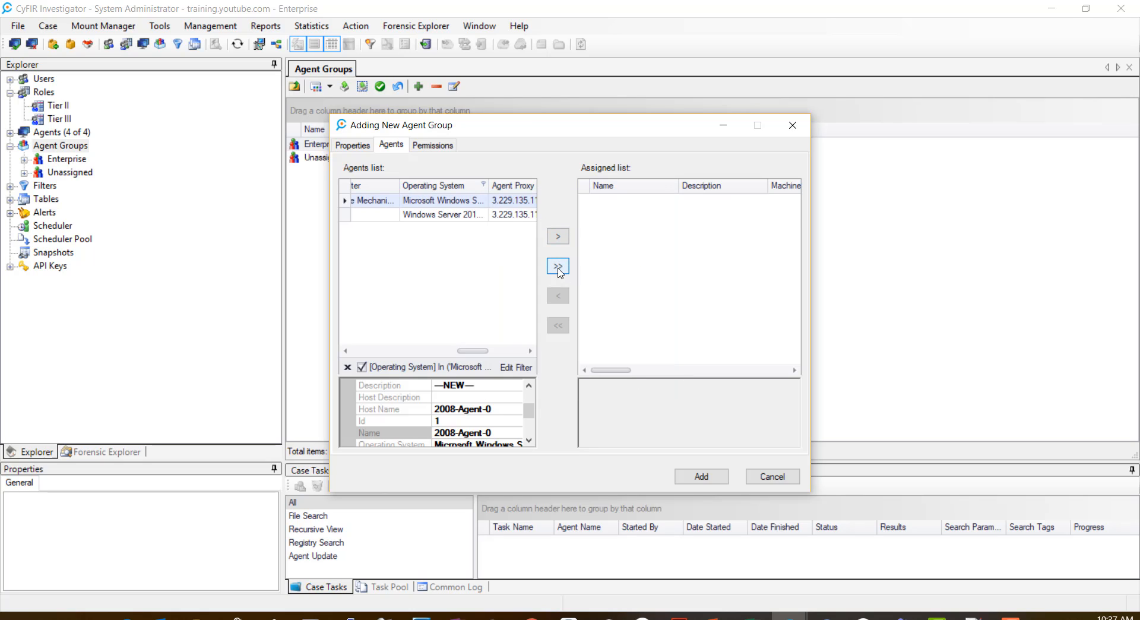
{"action": "left_click", "coordinate": [557, 266]}
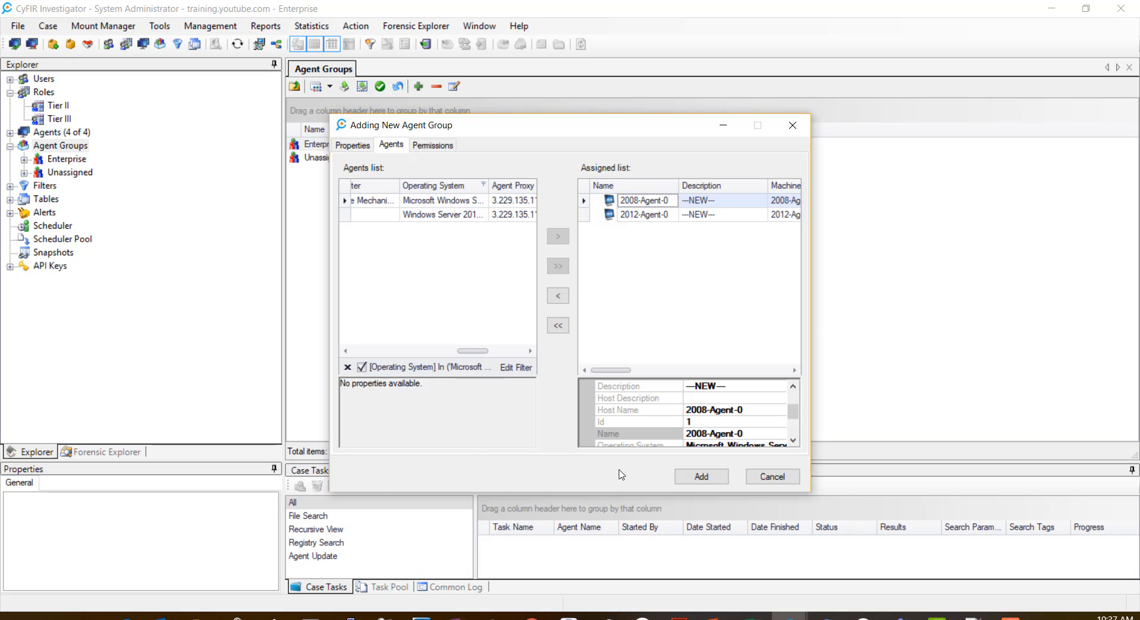
{"action": "left_click", "coordinate": [695, 478]}
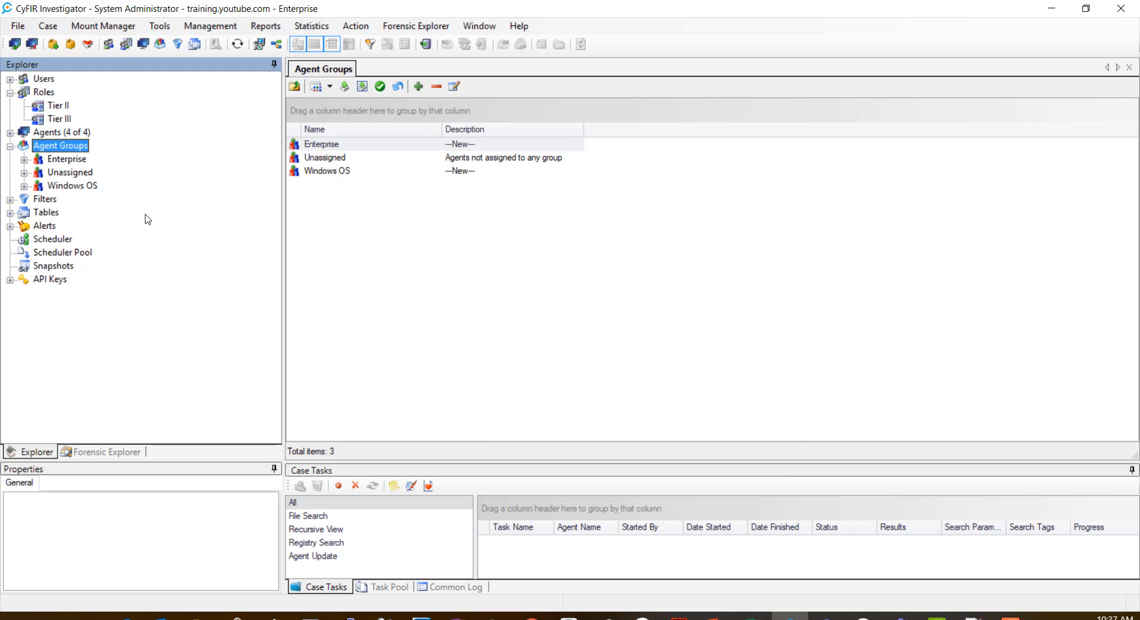
Step: Add the Tier II and Tier III roles to the Windows OS group's permissions
{"action": "left_click", "coordinate": [70, 185]}
{"action": "right_click", "coordinate": [71, 185]}
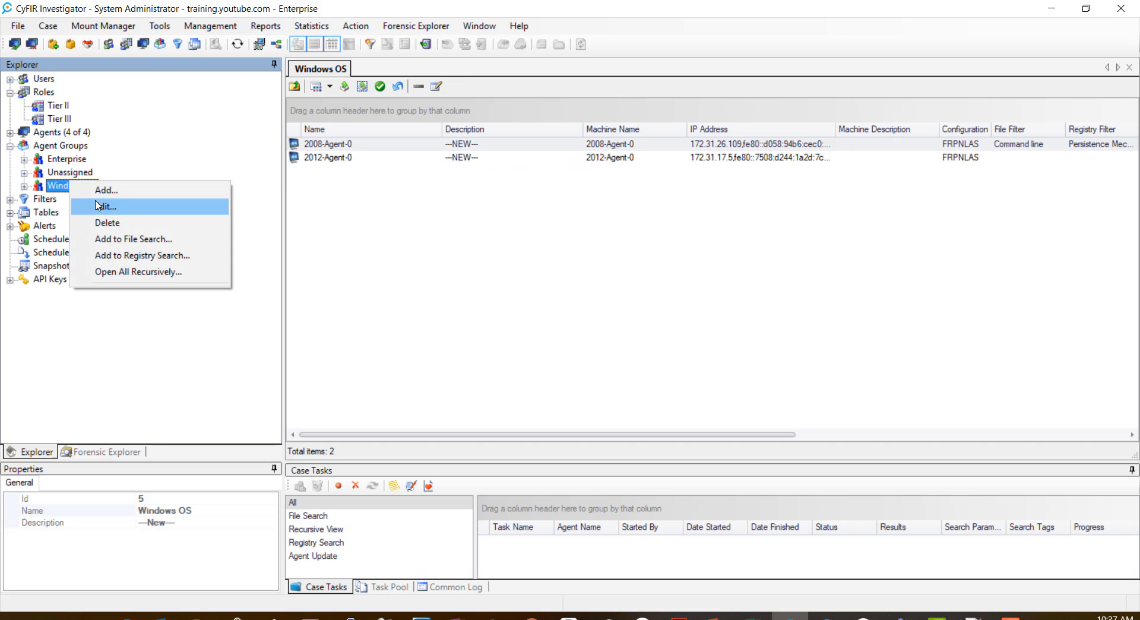
{"action": "left_click", "coordinate": [99, 206]}
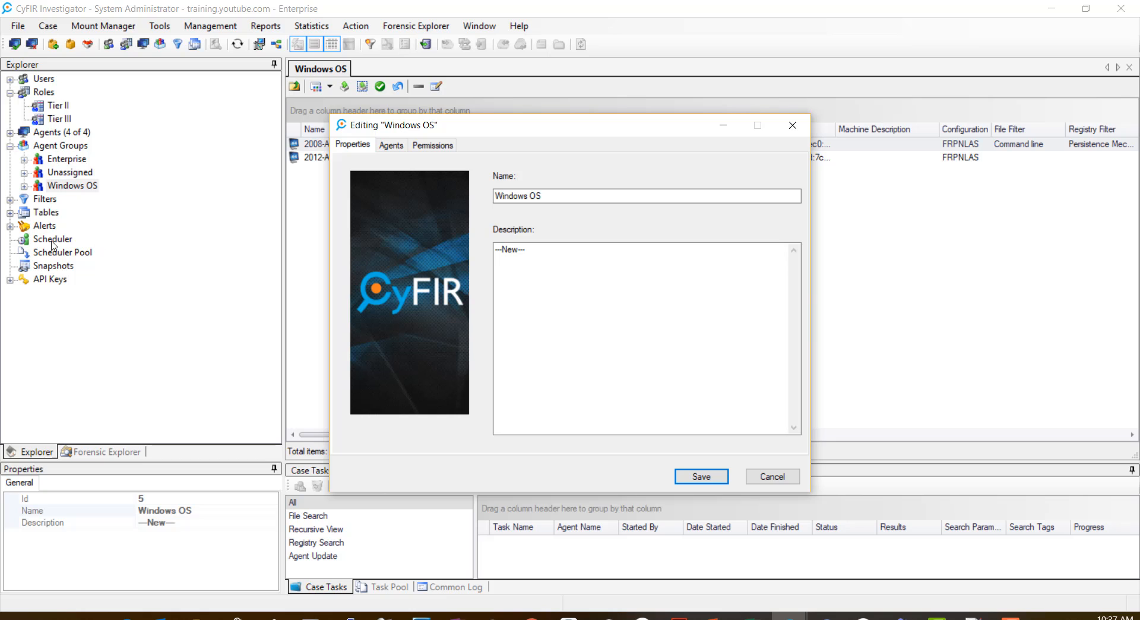
{"action": "left_click", "coordinate": [431, 147]}
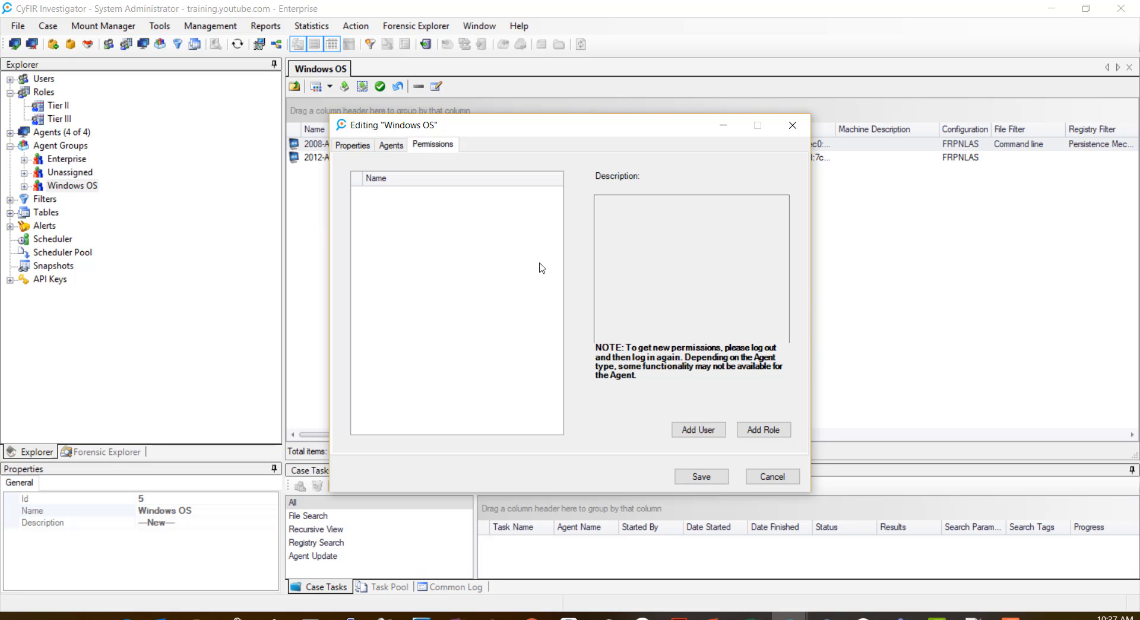
{"action": "left_click", "coordinate": [763, 430]}
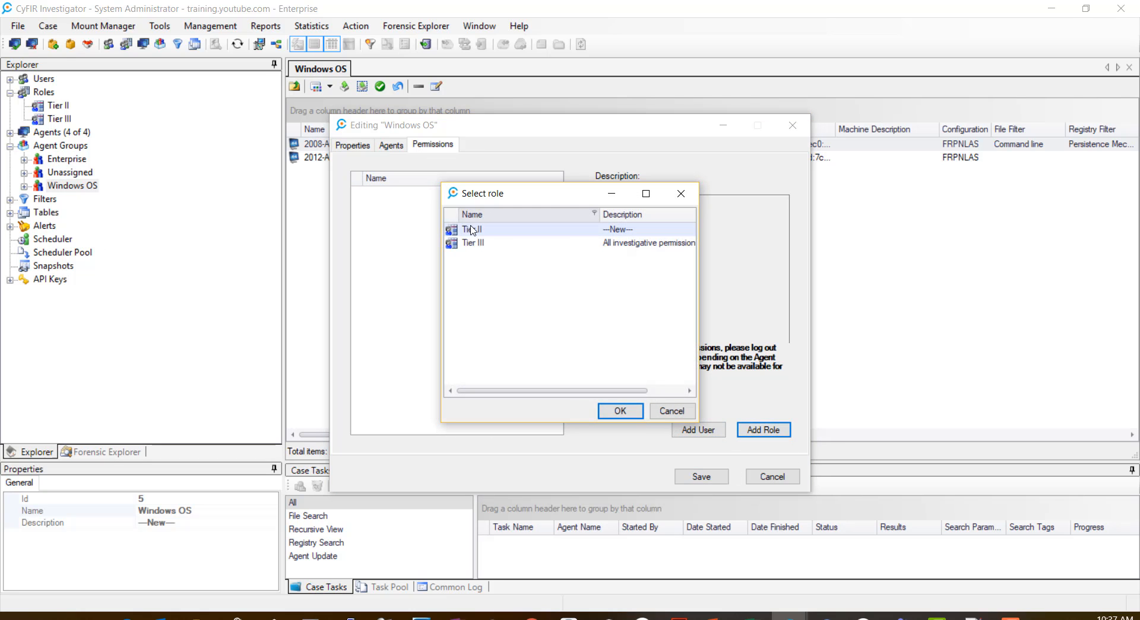
{"action": "left_click", "coordinate": [620, 411]}
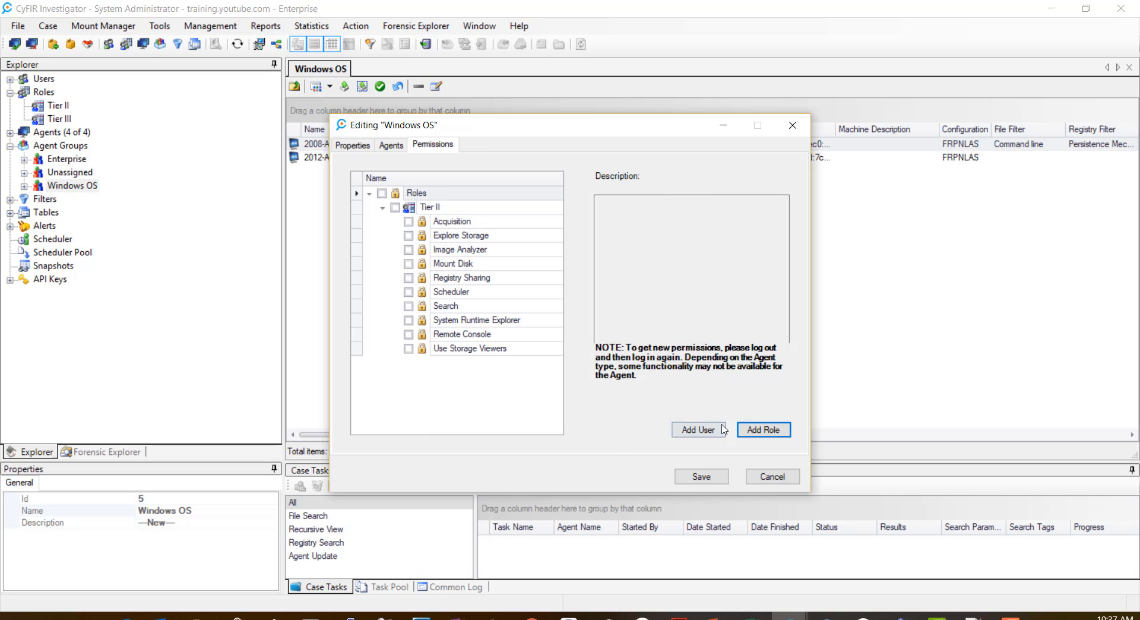
{"action": "left_click", "coordinate": [764, 430]}
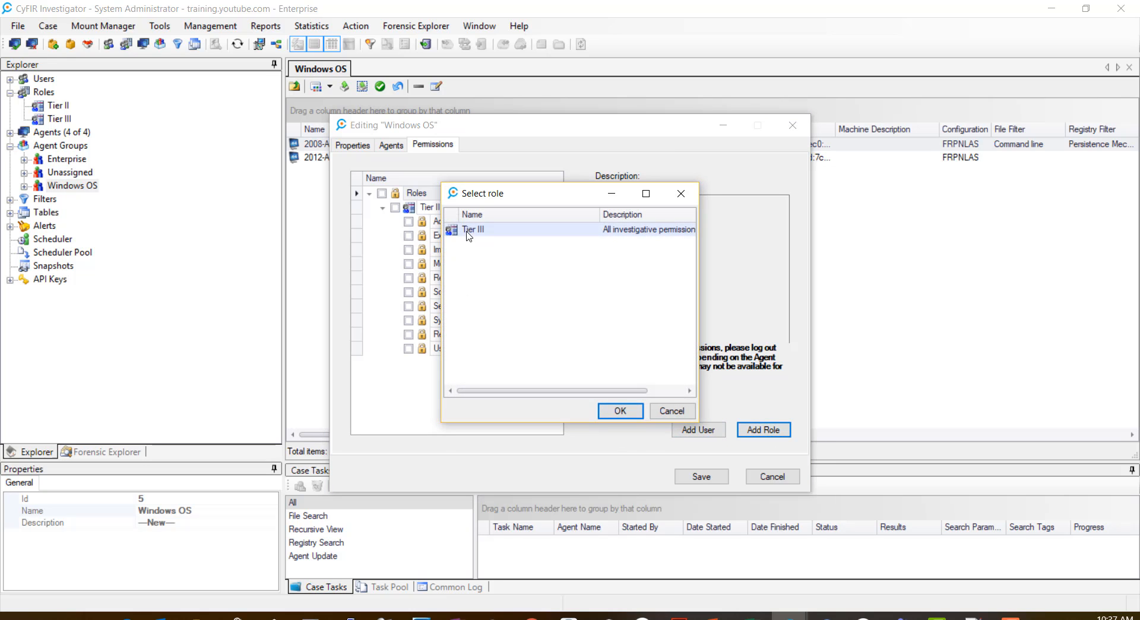
{"action": "left_click", "coordinate": [609, 410]}
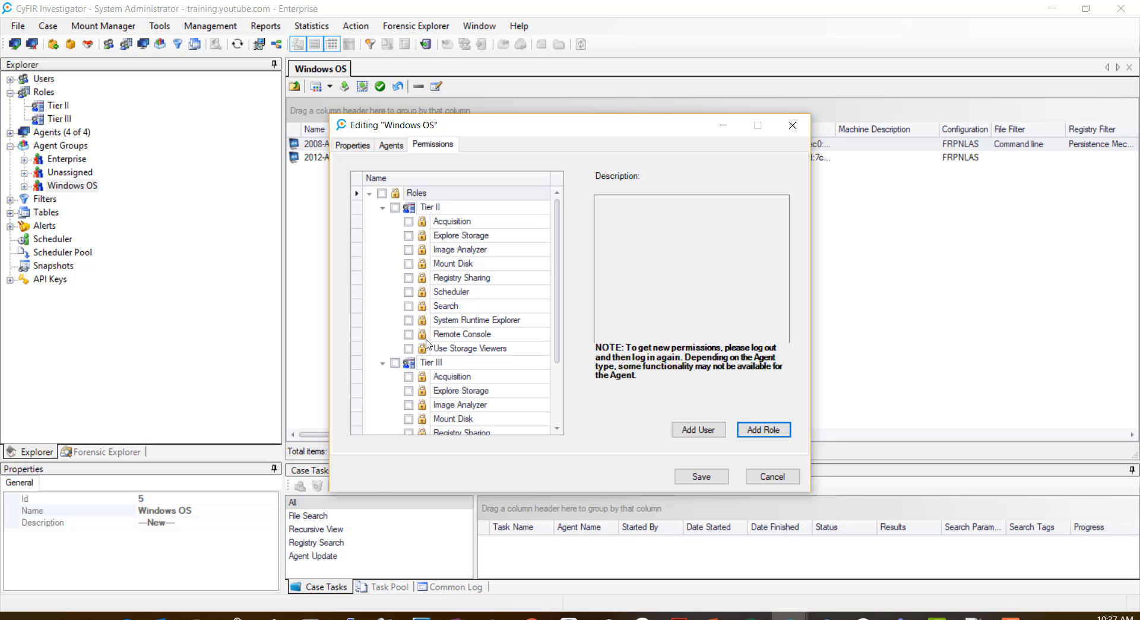
Step: Grant both roles every permission except Remote Console for Tier II, and save
{"action": "left_click", "coordinate": [395, 208]}
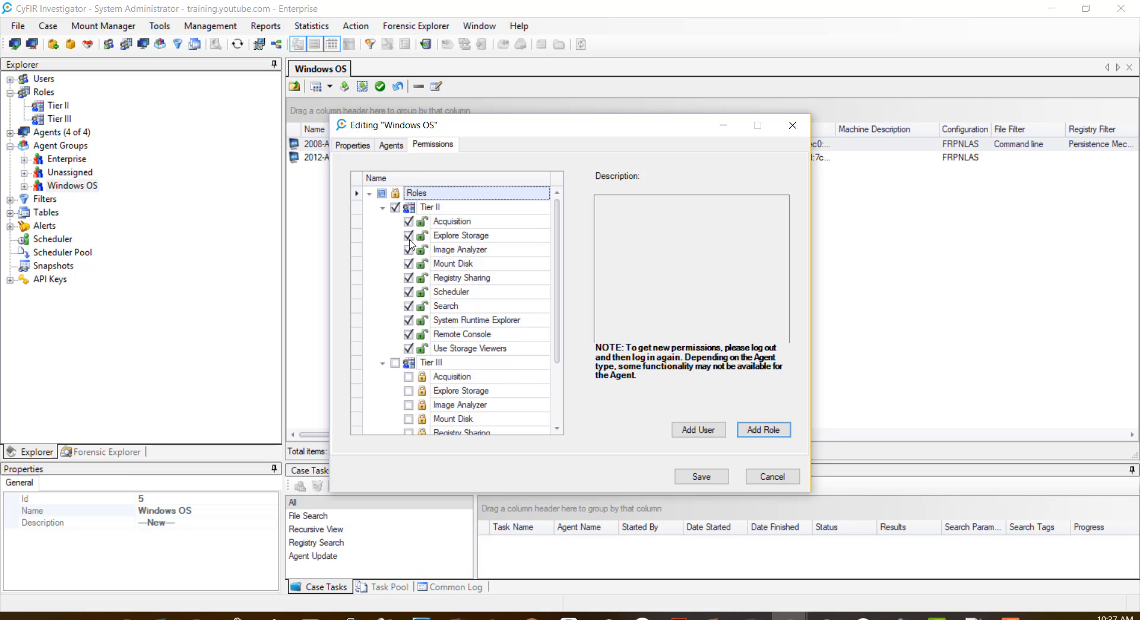
{"action": "left_click", "coordinate": [409, 333]}
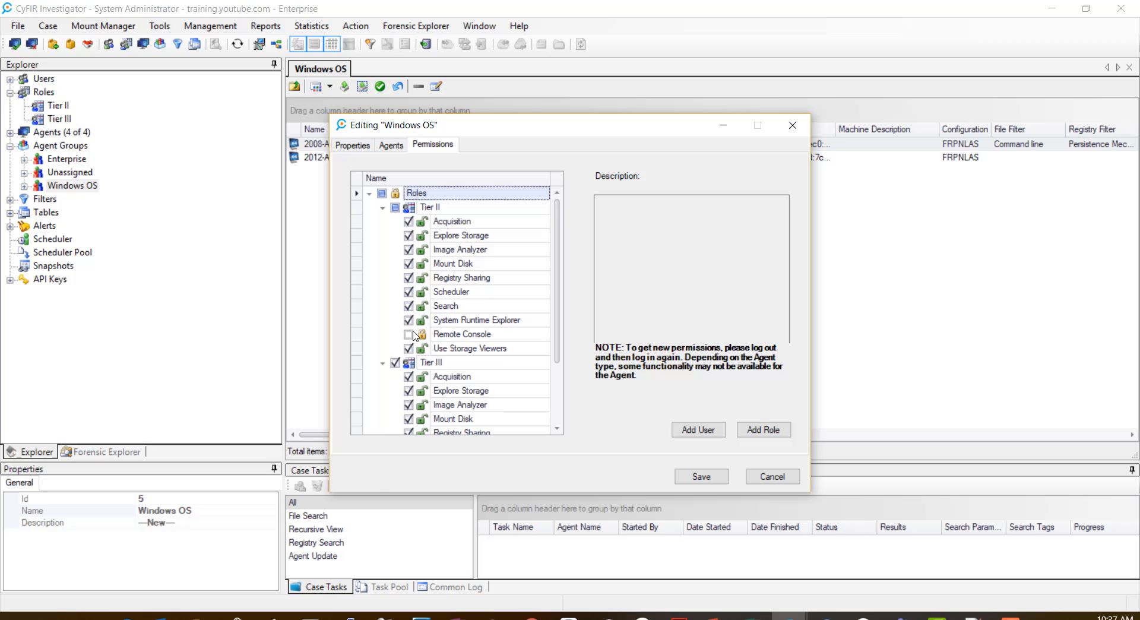
{"action": "left_click", "coordinate": [694, 477]}
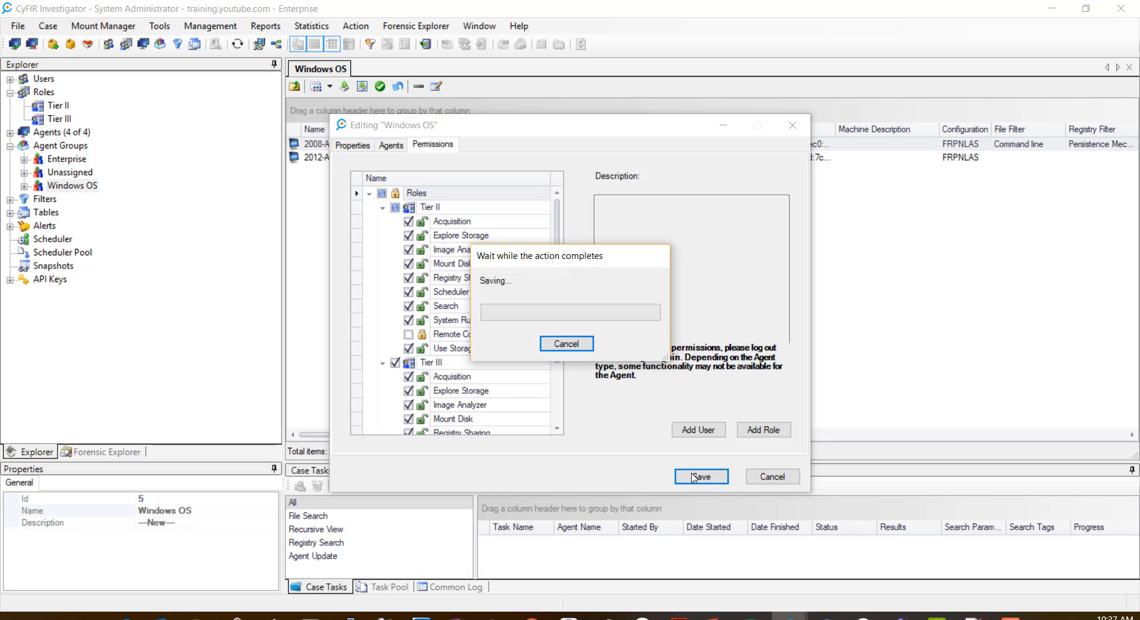